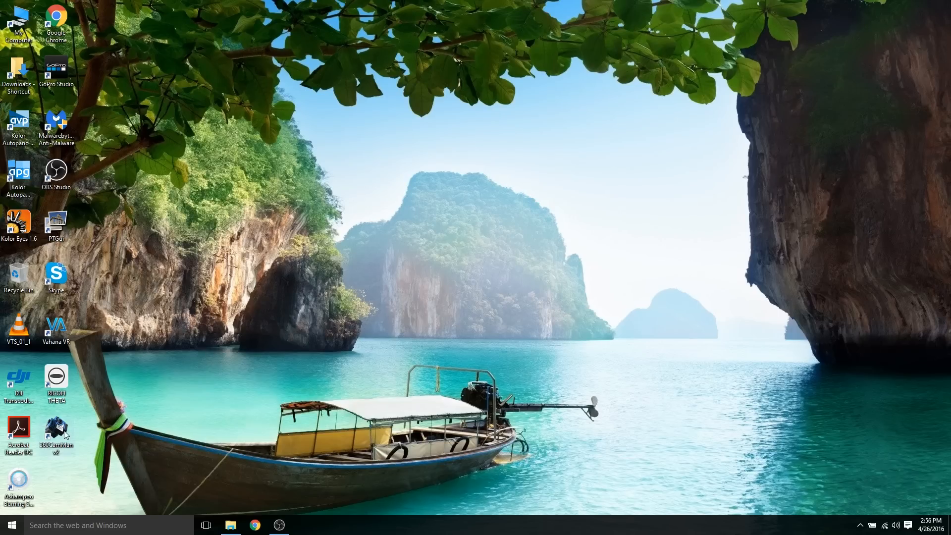
Launch 360CamMan with the Tutorial workspace and maximize its drive assignment window
double_click(63, 433)
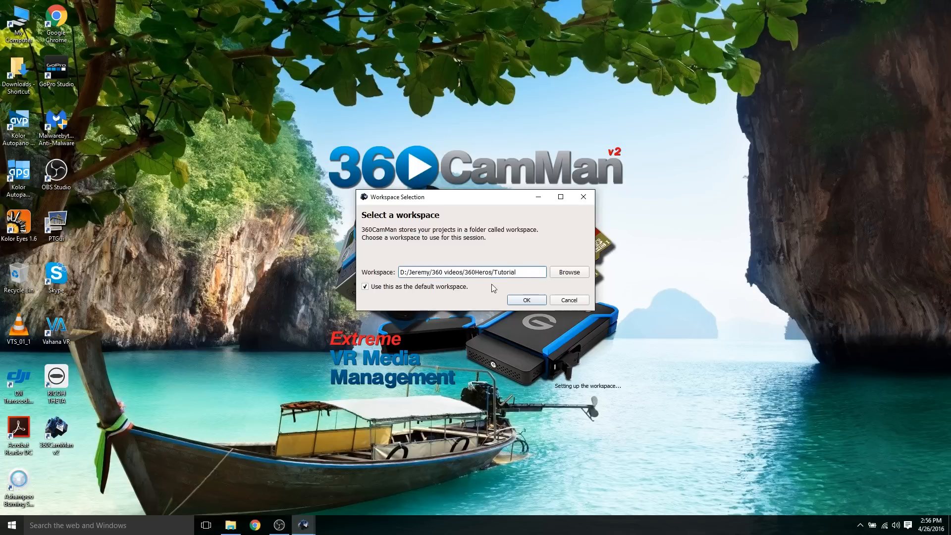
click(523, 301)
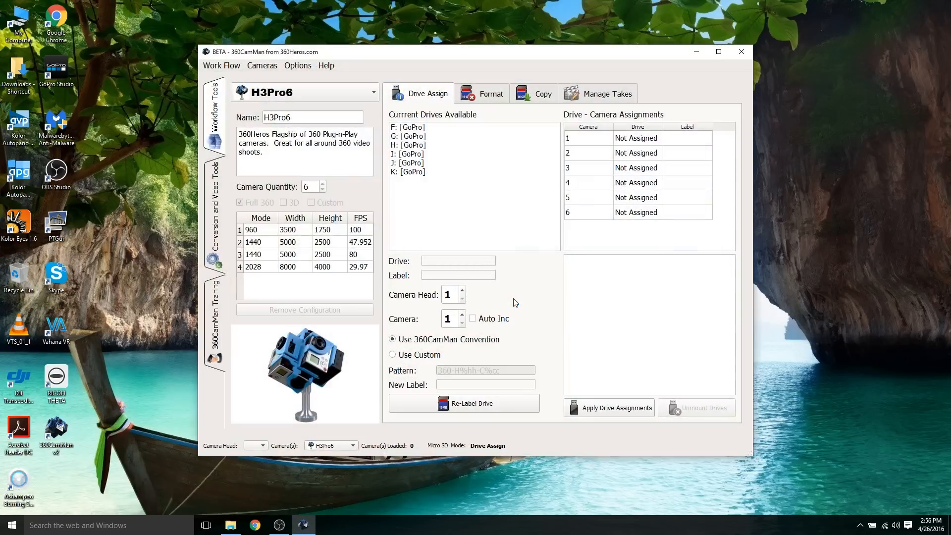
double_click(496, 57)
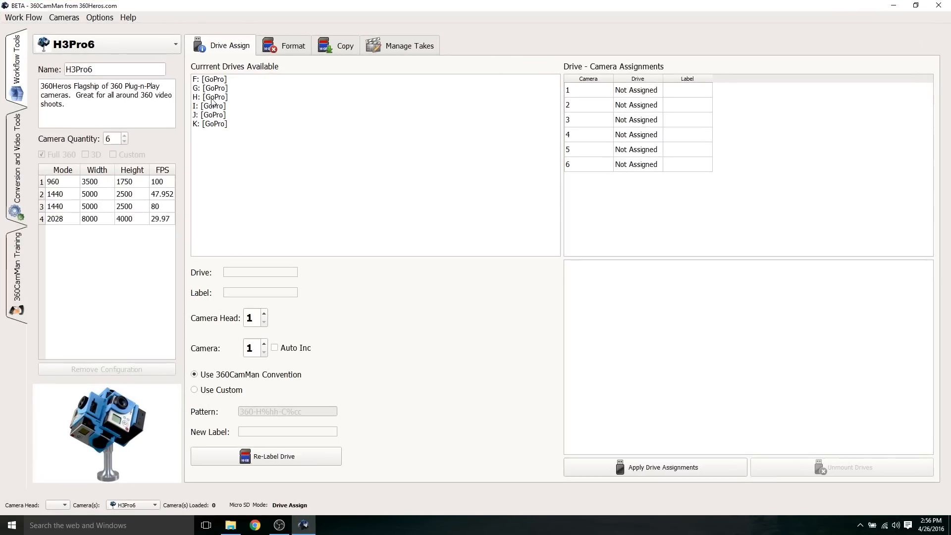
Choose the H3Pro6 rig, browse the Format and Copy pages, and return to Drive Assign
click(153, 49)
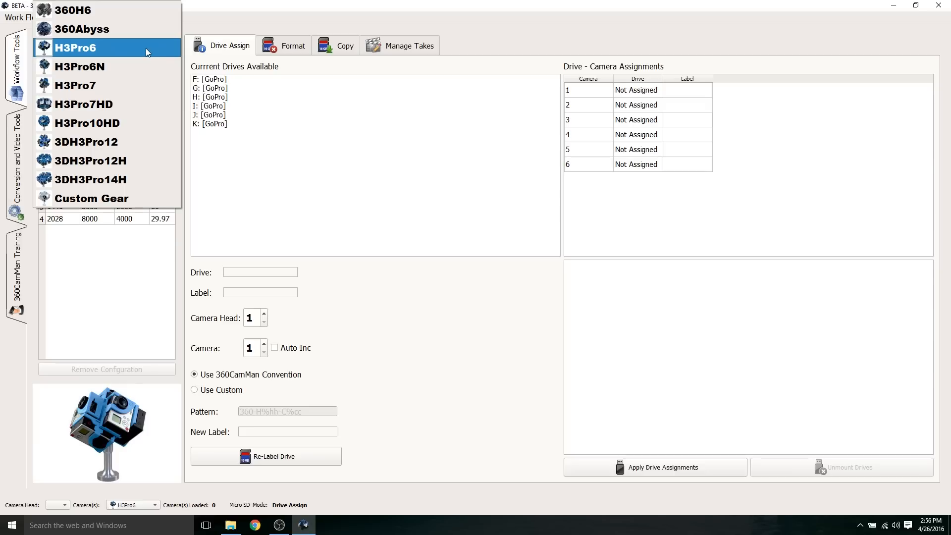
click(133, 51)
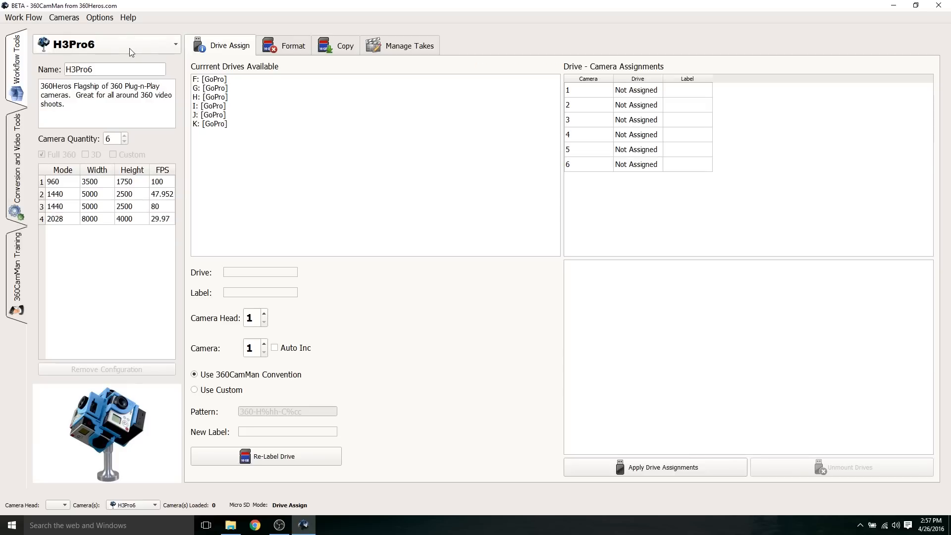
click(283, 49)
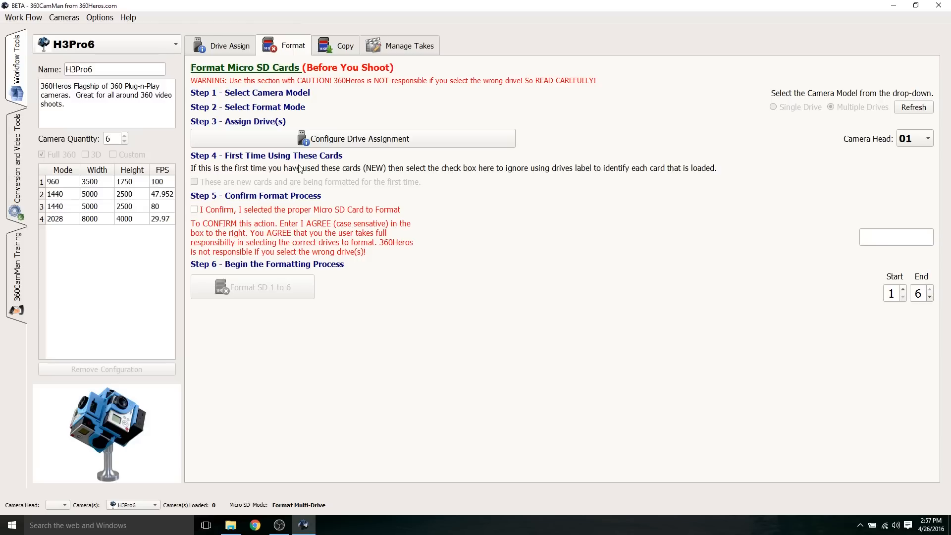
click(346, 48)
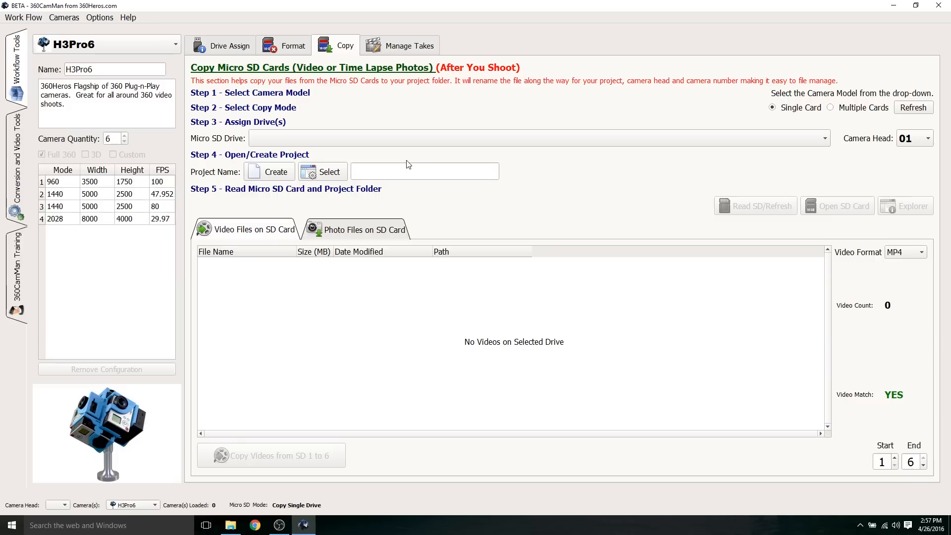
click(284, 46)
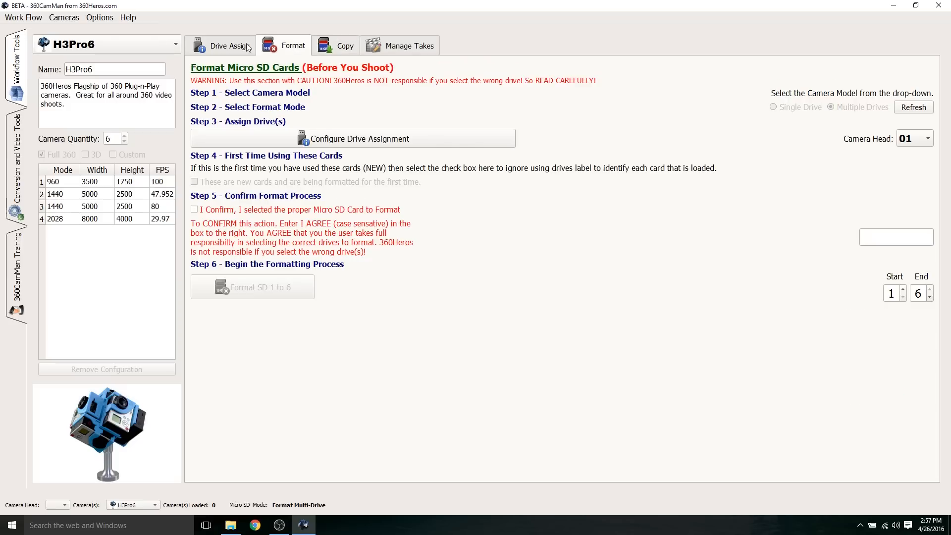
click(239, 46)
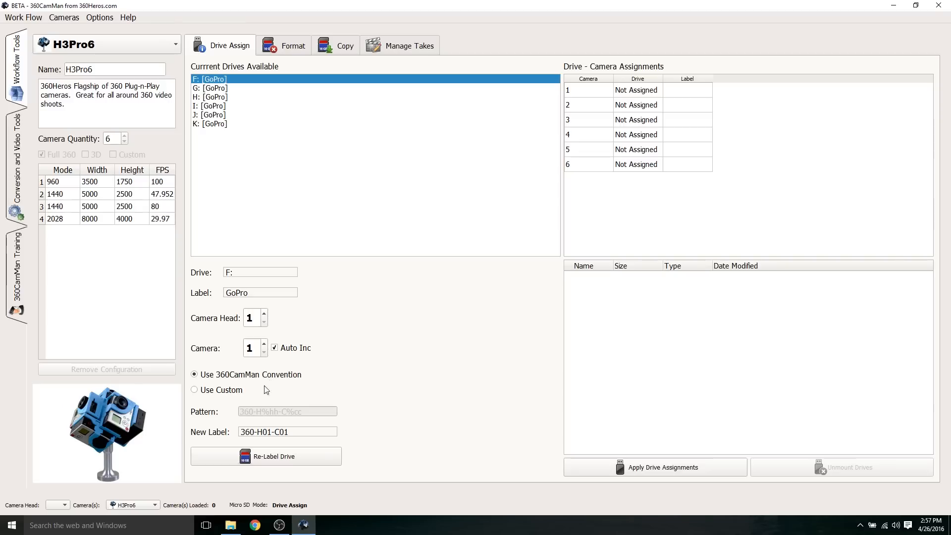
Relabel drives F: to K: as 360-H01-C01 through C06 for cameras 1–6
click(259, 457)
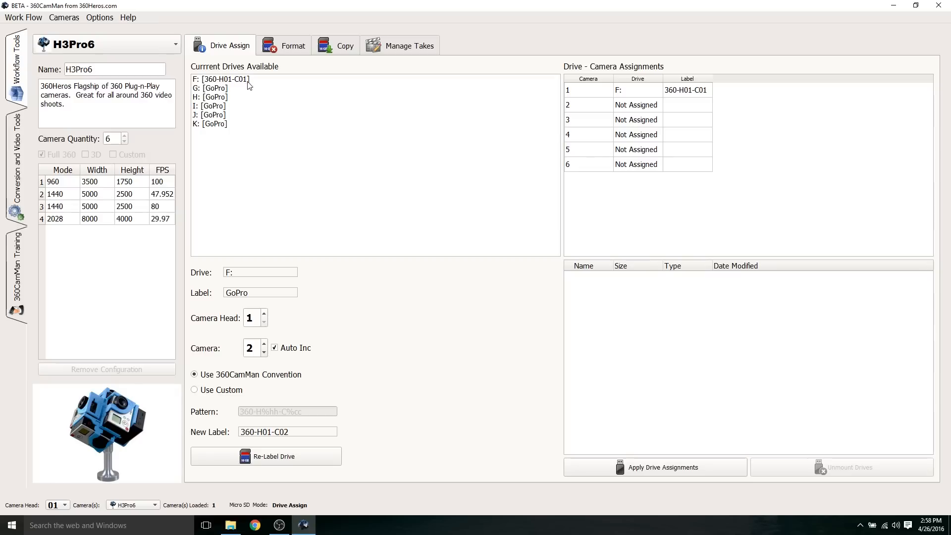
click(220, 90)
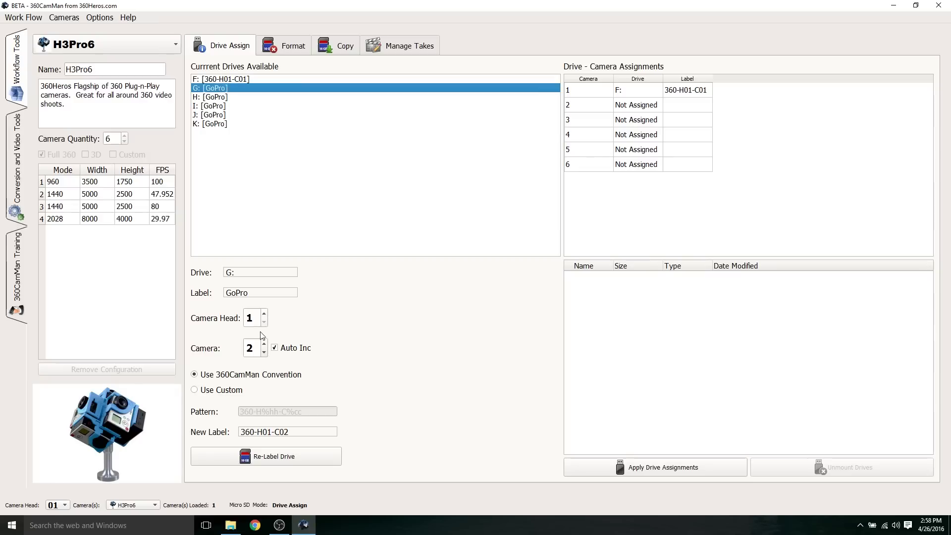
click(270, 463)
click(237, 98)
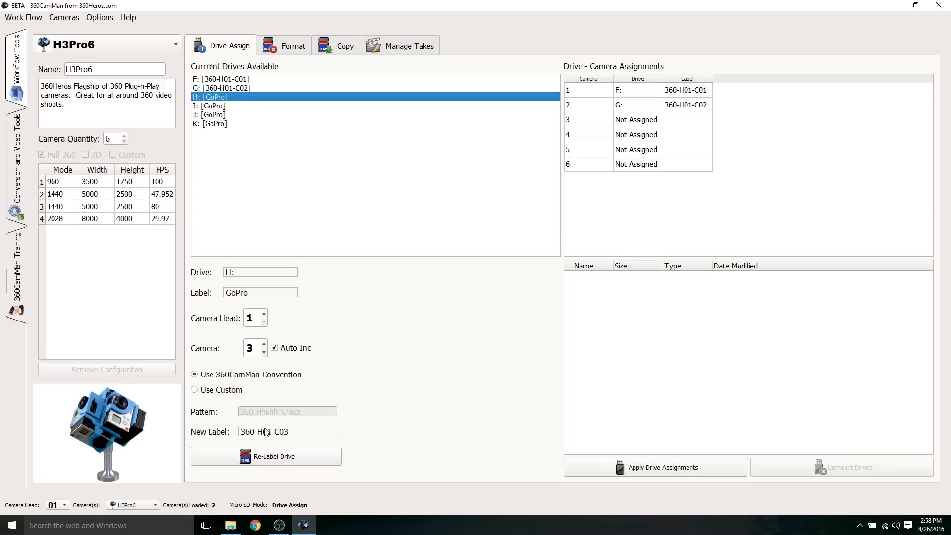
click(269, 456)
click(233, 107)
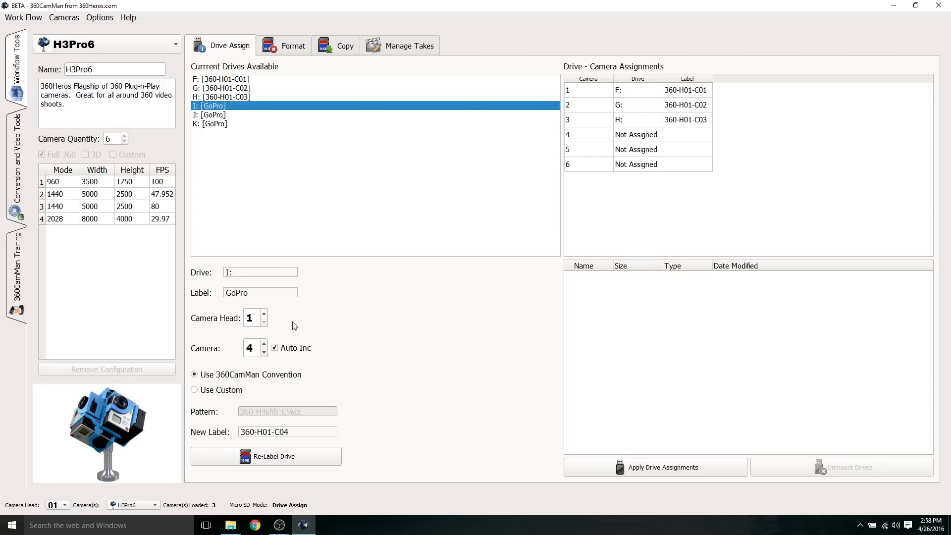
click(283, 457)
click(284, 456)
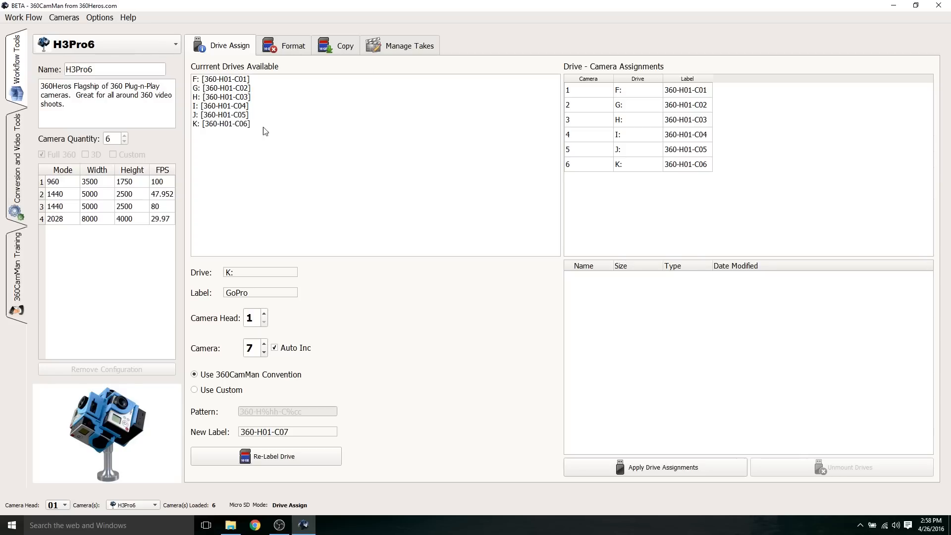
click(282, 50)
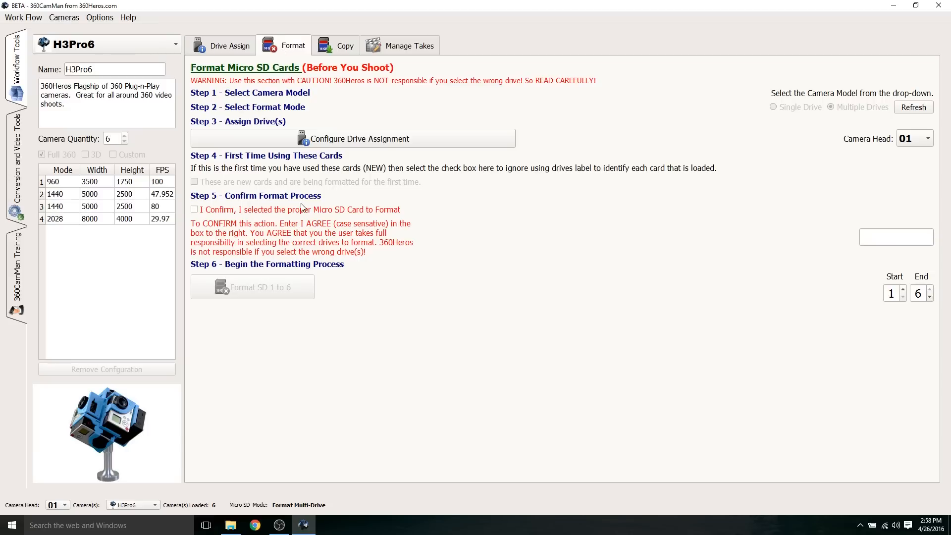
Confirm and agree, then format SD cards 1 to 6 with auto-start on correct drive load
click(196, 210)
click(909, 243)
text(IAGREE)
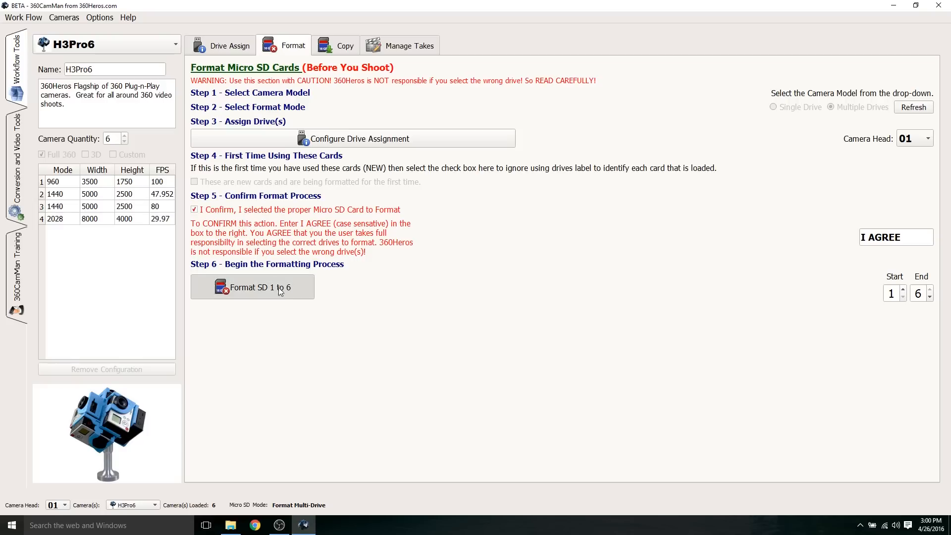
click(260, 287)
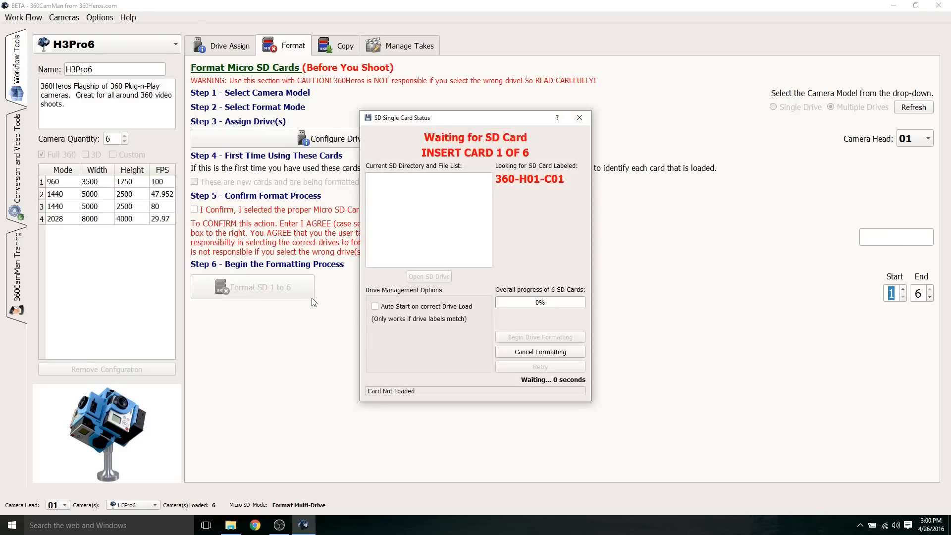
click(374, 307)
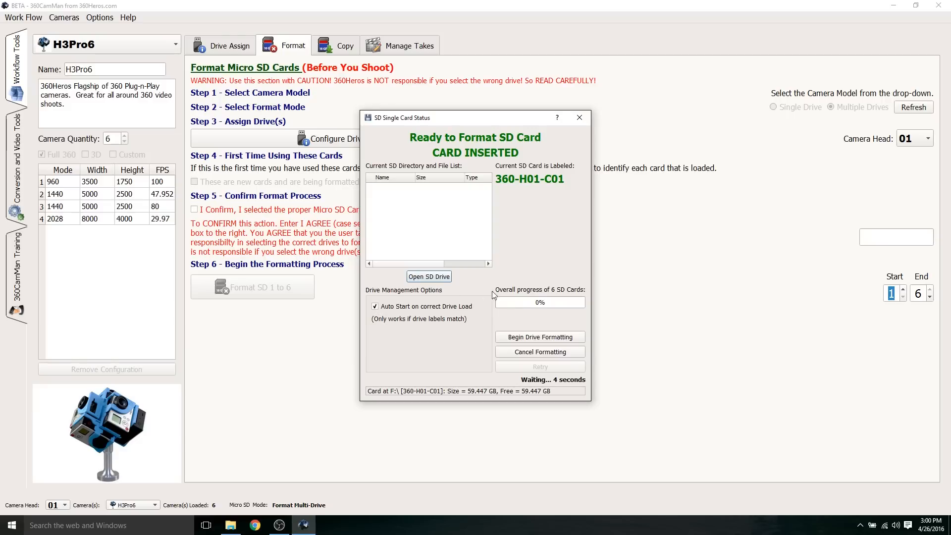
click(534, 335)
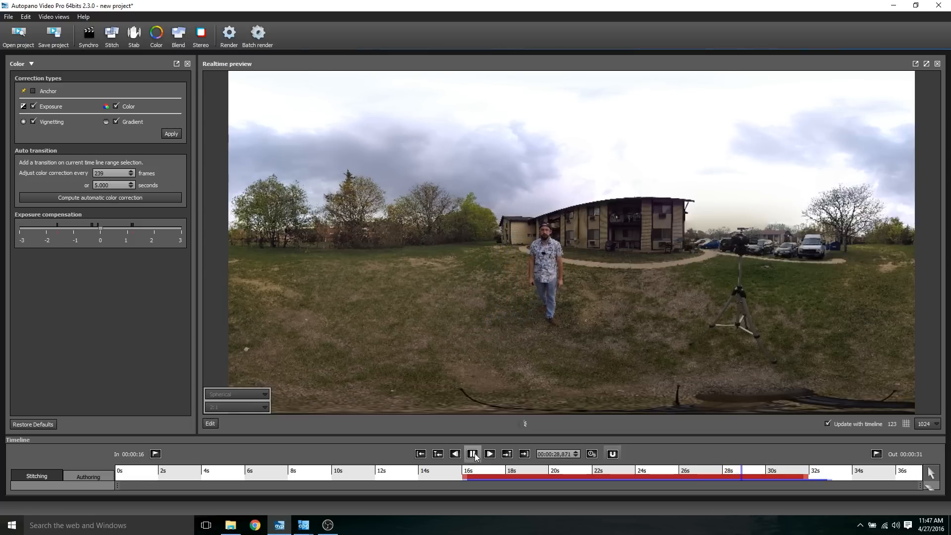
Pause the stitched clip and switch to Autopano Giga to edit the panorama
click(474, 454)
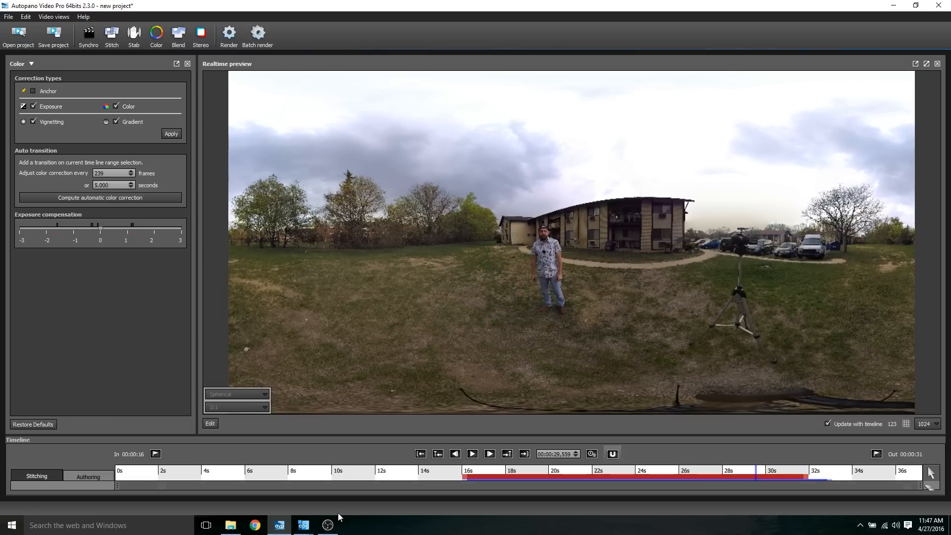
click(358, 494)
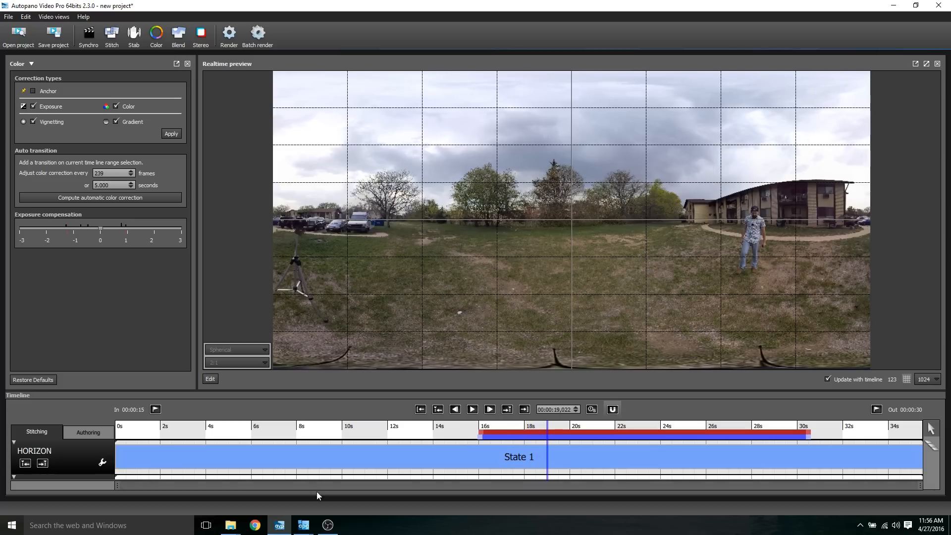
Bring Autopano Giga forward to adjust the seams and nadir mask
click(344, 492)
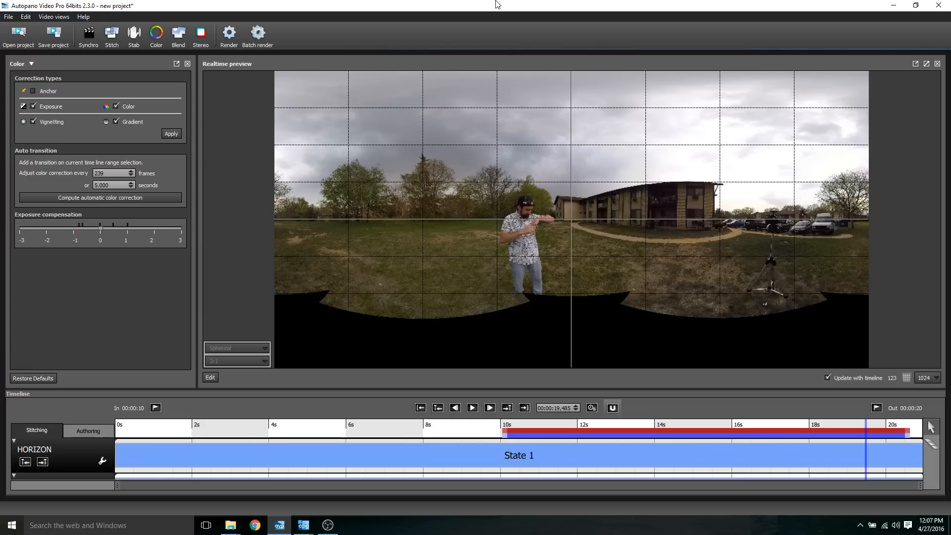
mouse_move(303, 525)
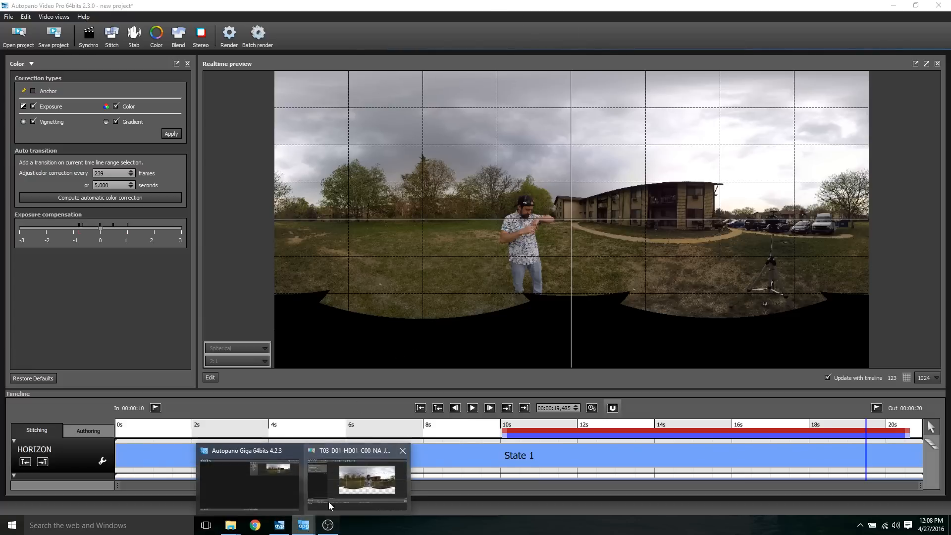
click(336, 495)
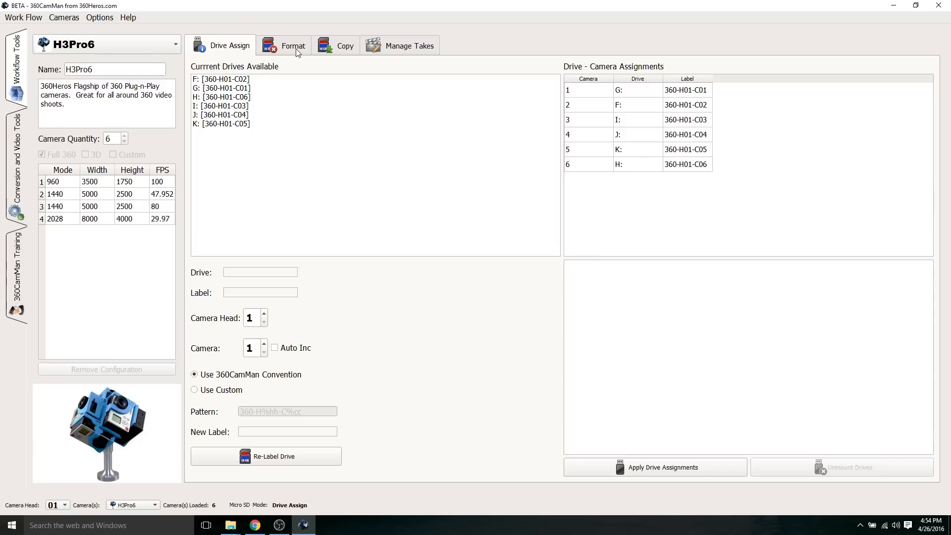
On the Copy page in multi-card mode, create the new project named Jeremy
click(335, 46)
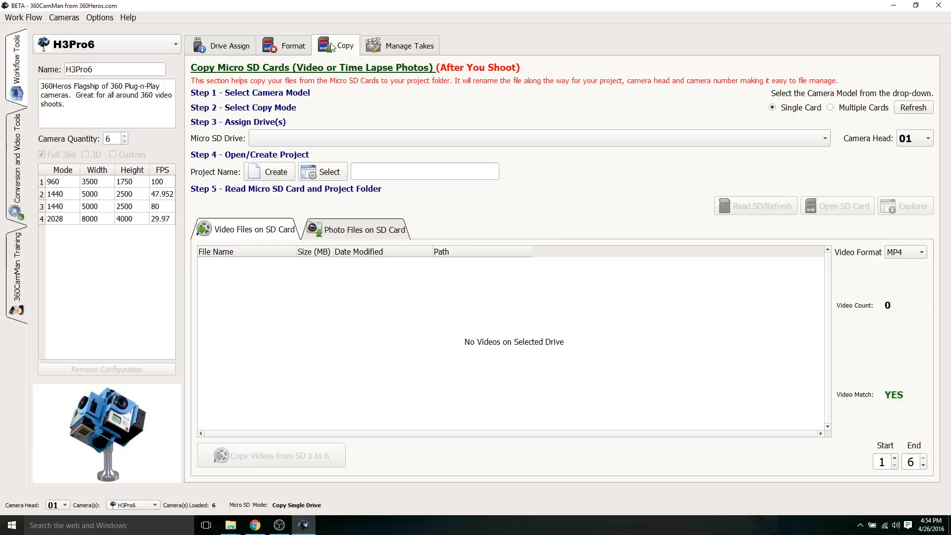
click(831, 108)
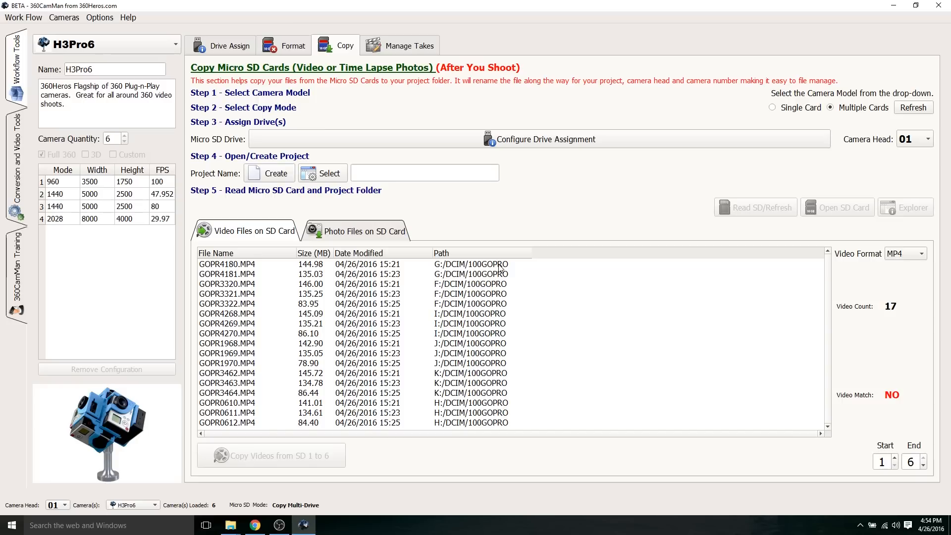
click(279, 177)
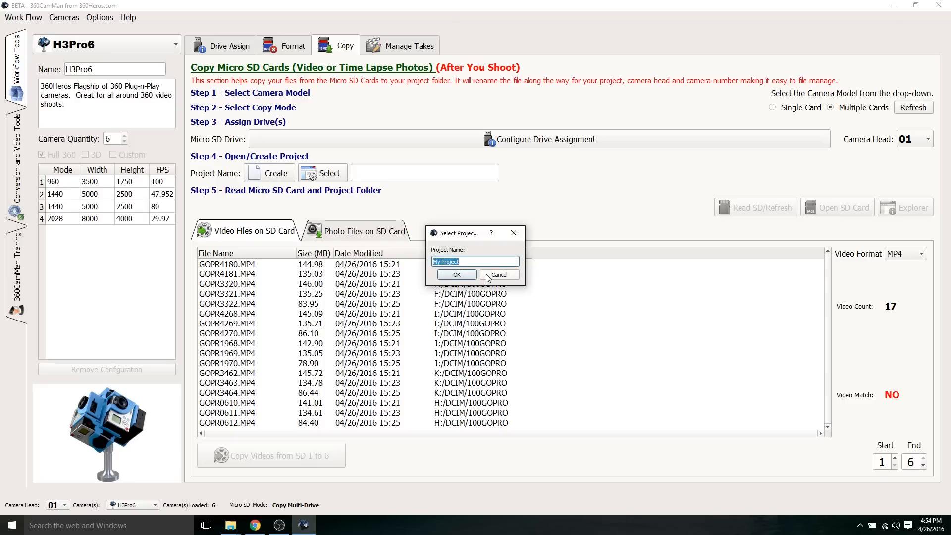
text(Jeremy)
click(466, 275)
click(522, 274)
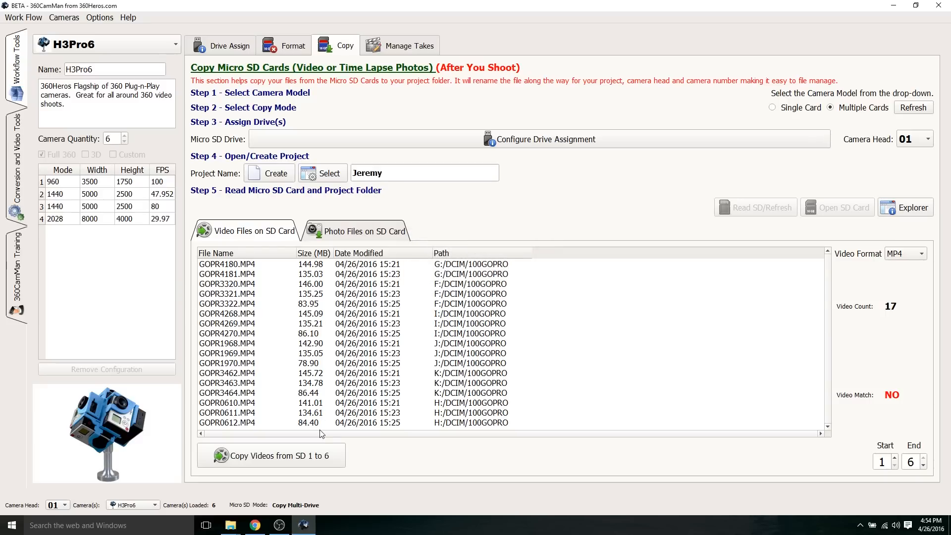
Batch-copy the videos from SD cards 1 to 6 into the Jeremy project
click(277, 458)
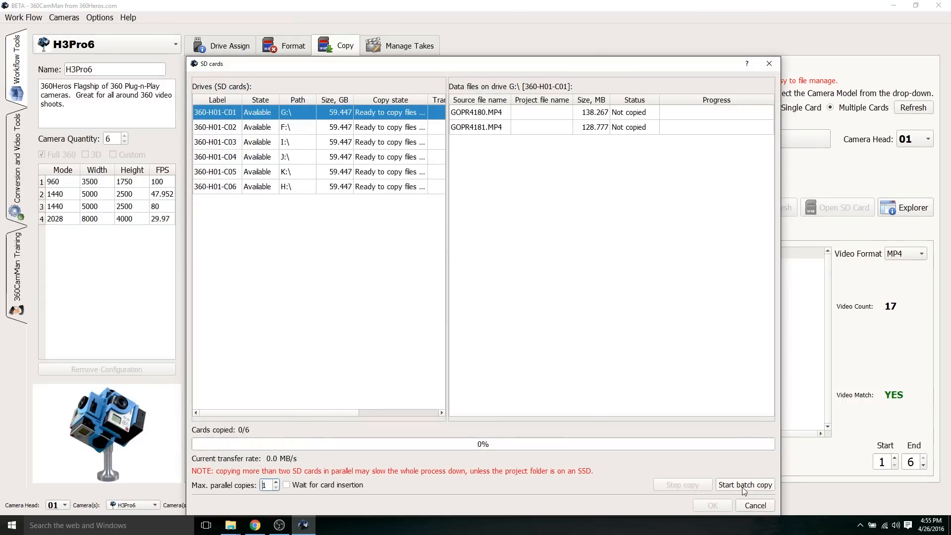
click(746, 485)
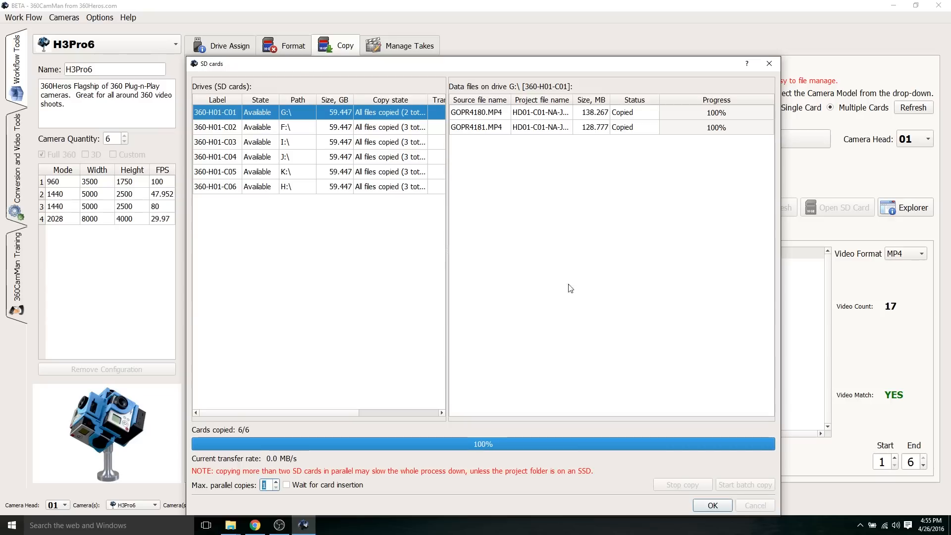
click(714, 505)
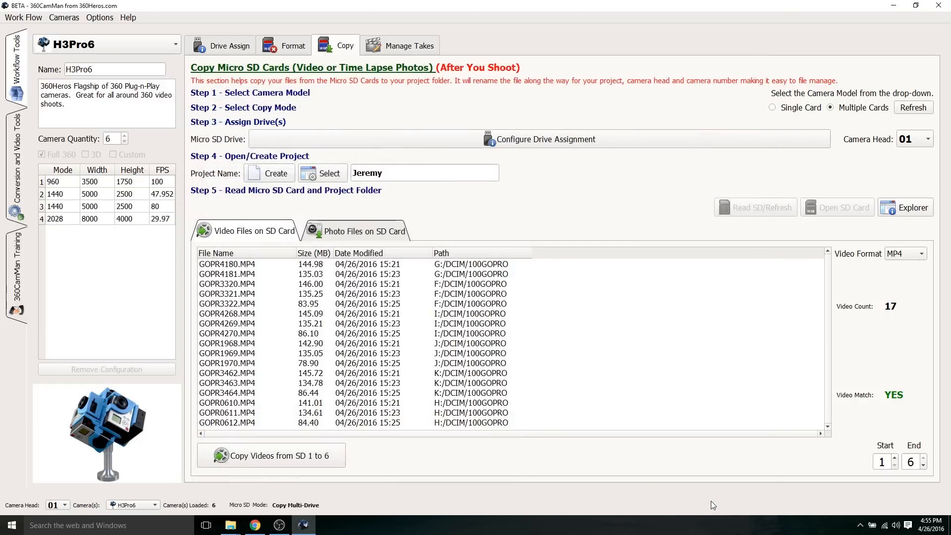
Run the Video Analyzer on Manage Takes and move the clips into take folders, showing them in Explorer
click(416, 46)
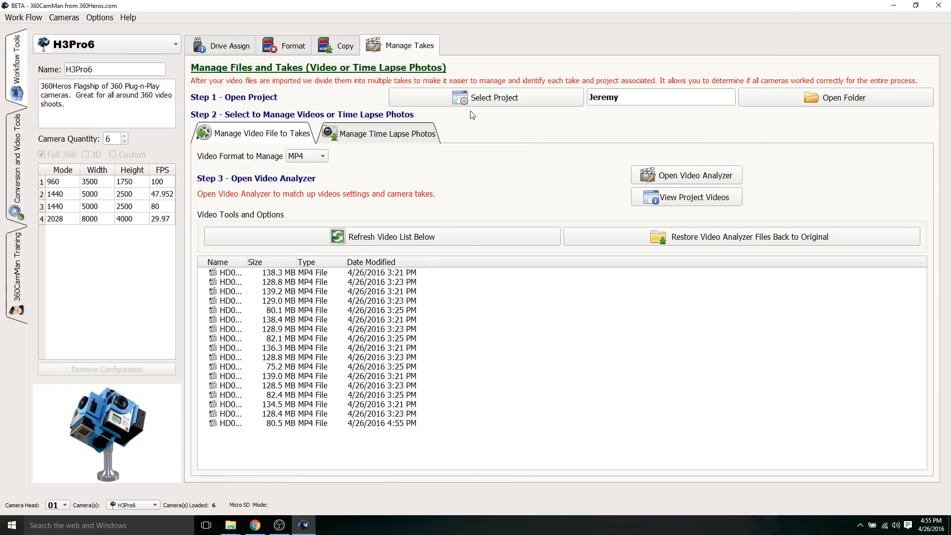
click(671, 178)
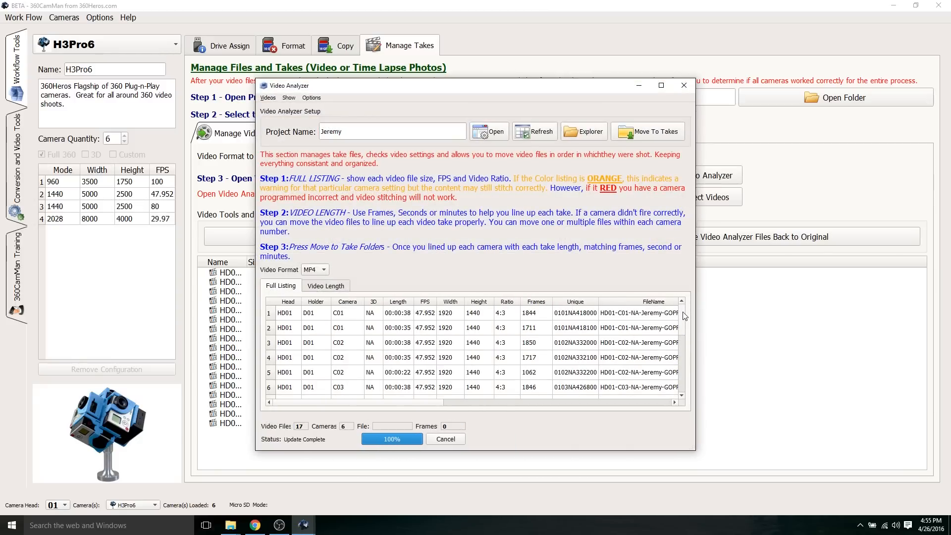
click(658, 134)
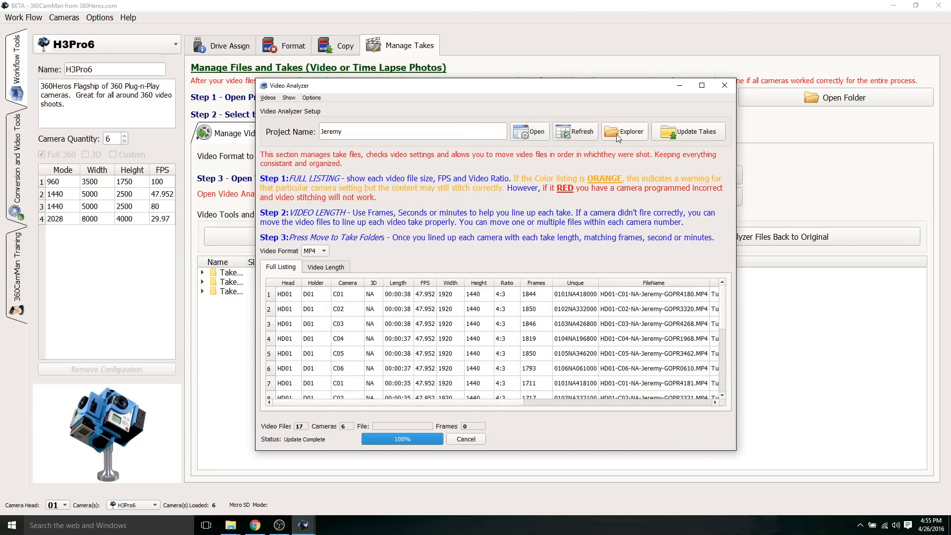
click(616, 132)
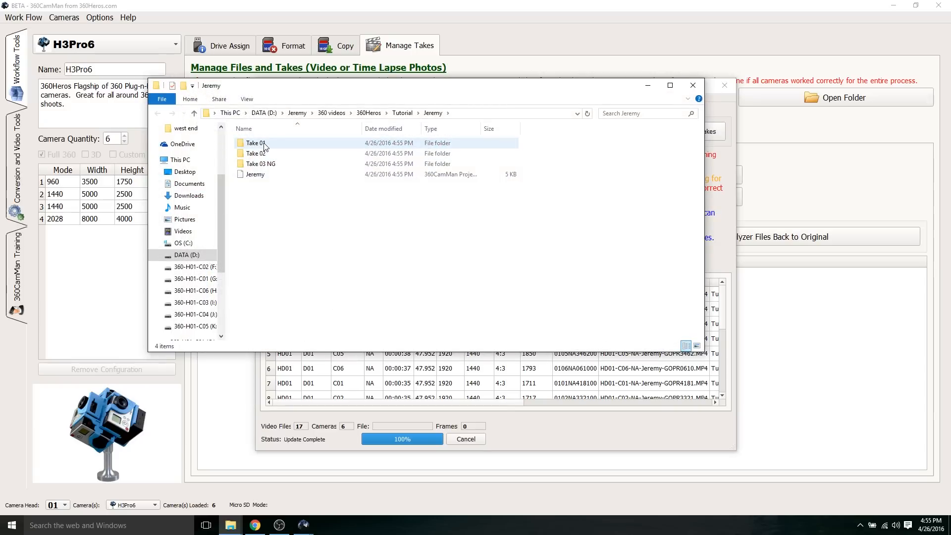
Browse the Take 01, Take 02 and Take 03 NG folders' clips in File Explorer
double_click(271, 145)
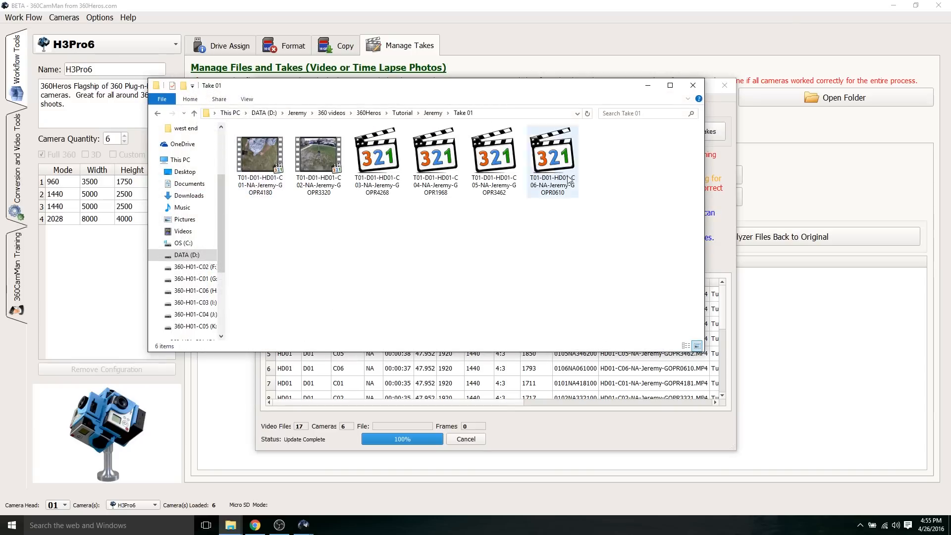
click(158, 115)
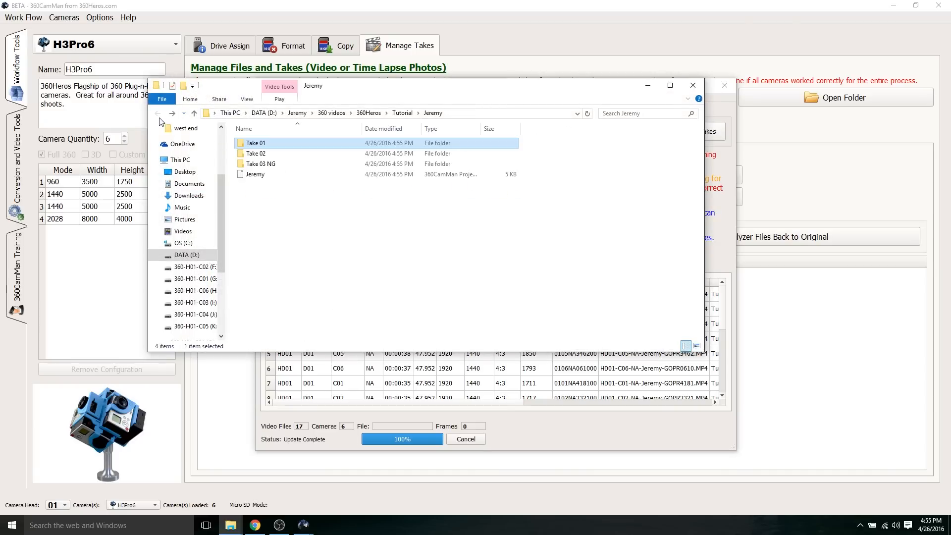
double_click(256, 152)
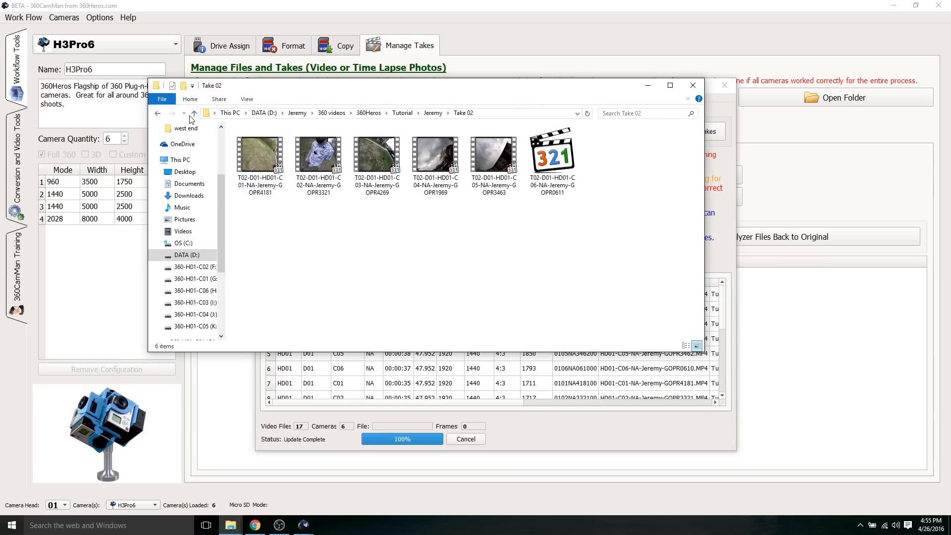
click(158, 113)
click(285, 168)
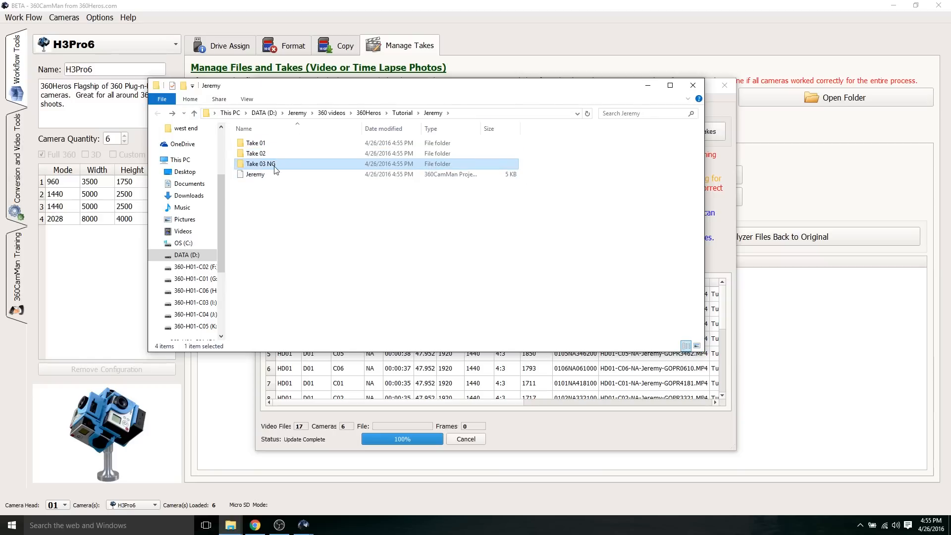
mouse_move(262, 163)
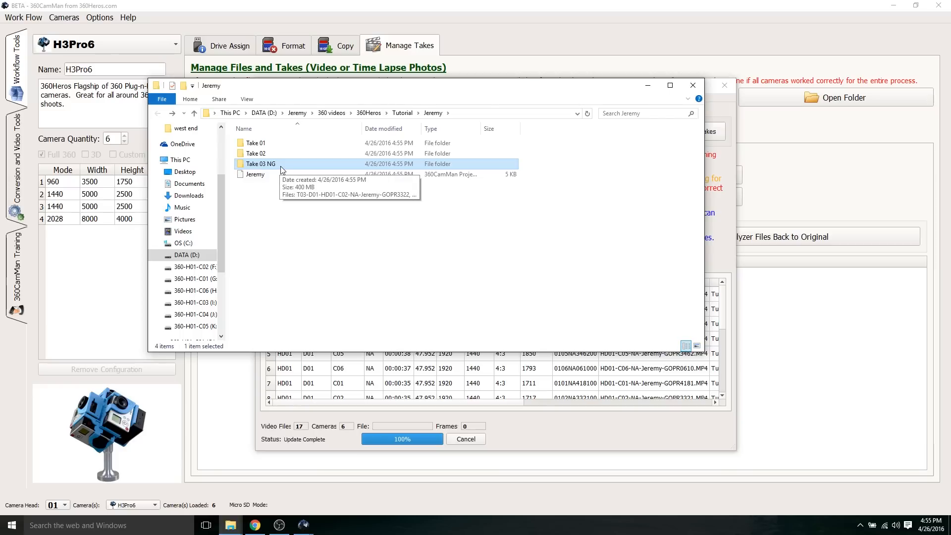
double_click(282, 166)
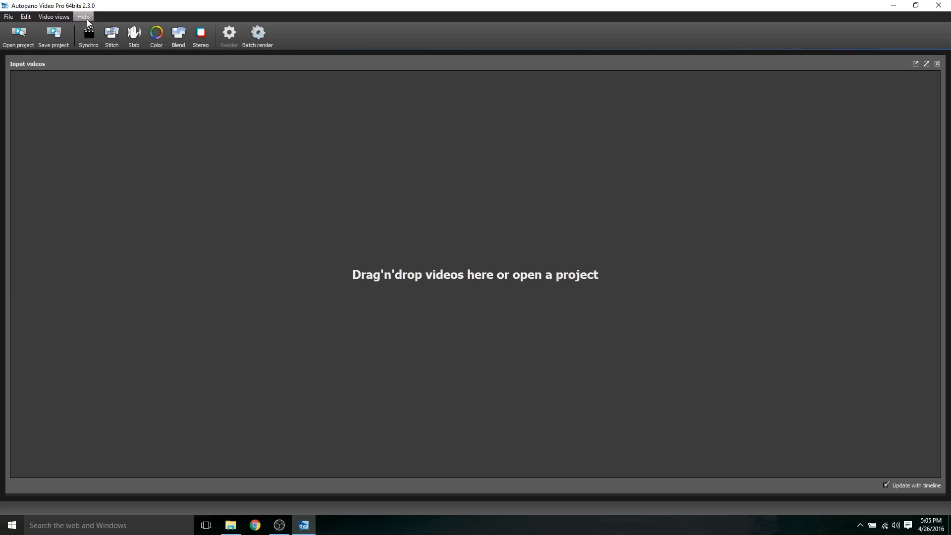
Import all six Take 01 camera videos into the project
click(8, 16)
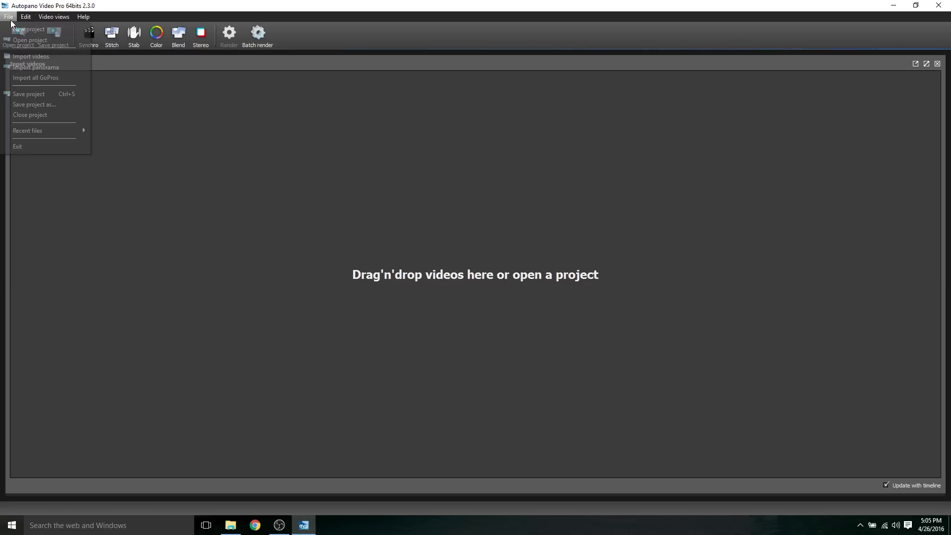
click(26, 60)
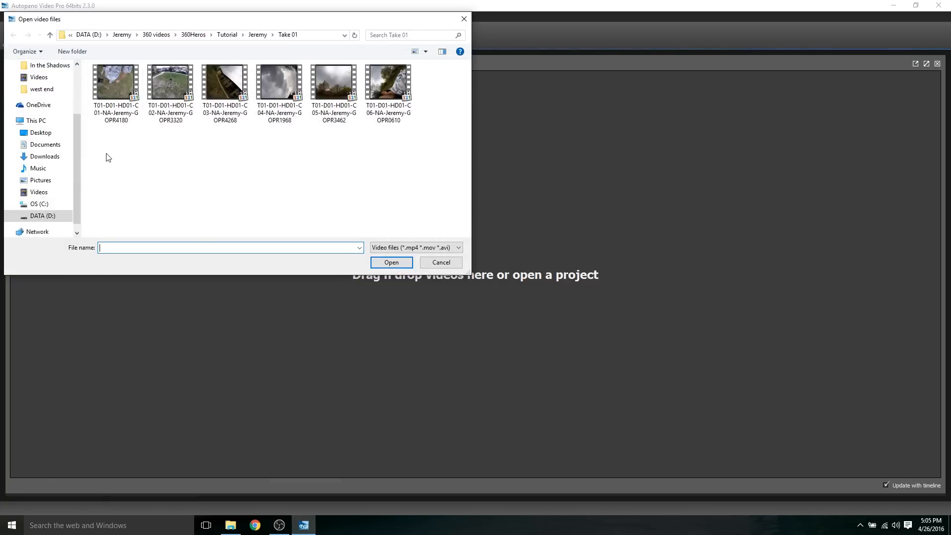
drag(106, 154, 376, 81)
click(391, 262)
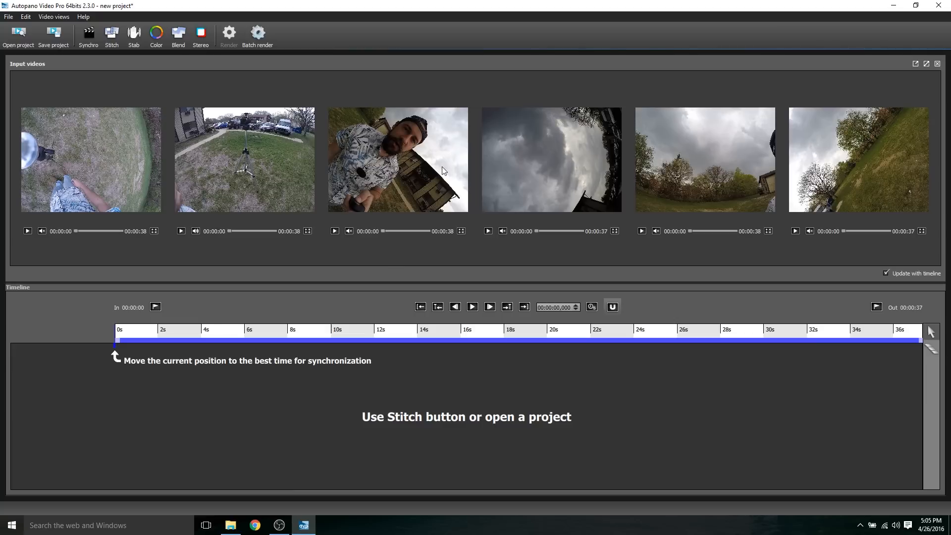
Move the current time along the timeline to about 6 seconds and bring up synchronization
click(138, 333)
click(160, 332)
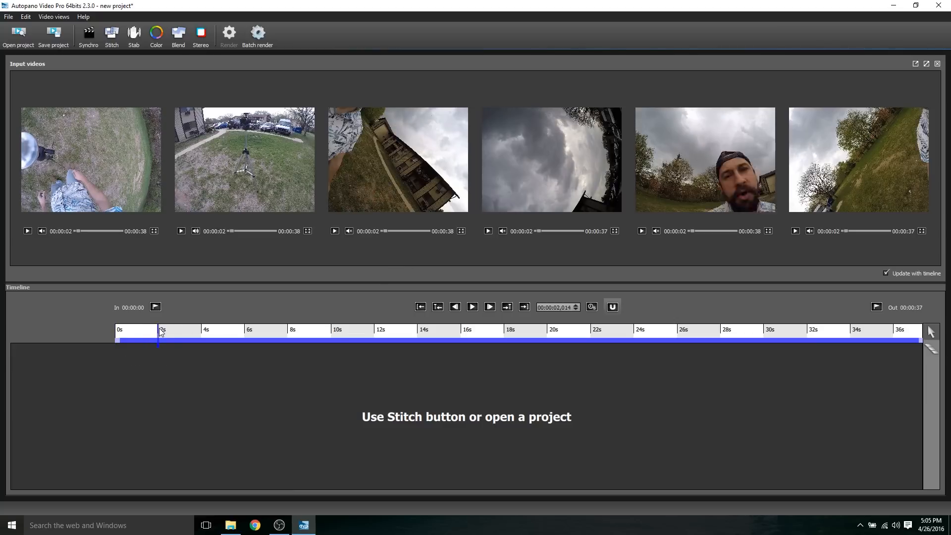
click(179, 332)
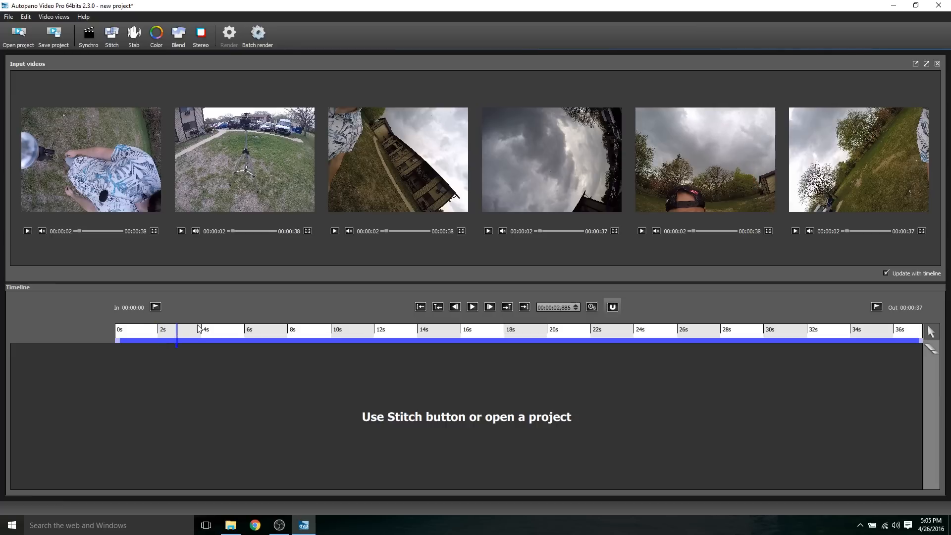
click(200, 331)
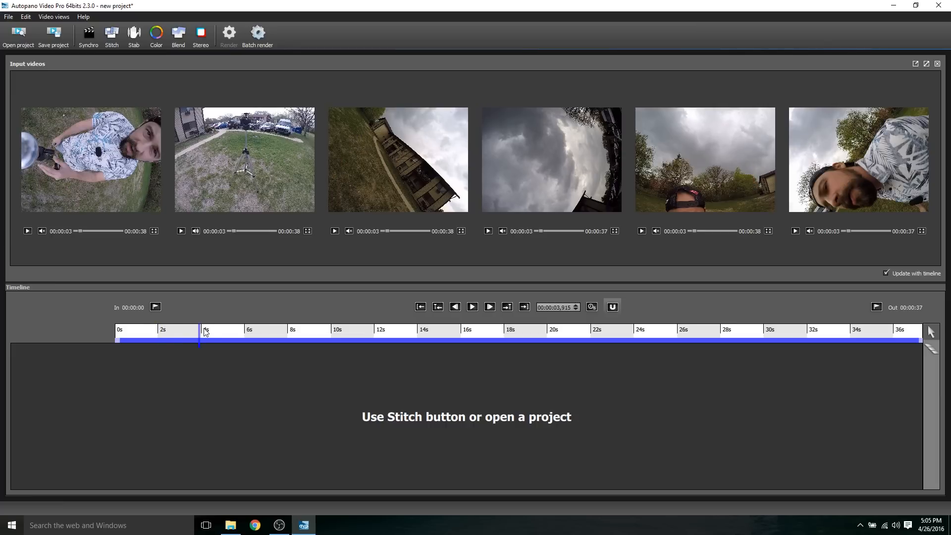
click(243, 332)
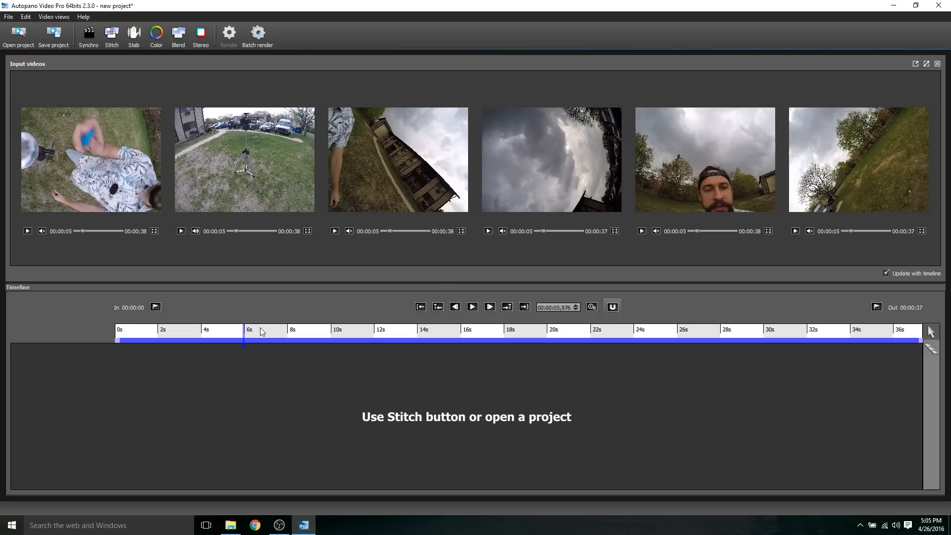
click(89, 33)
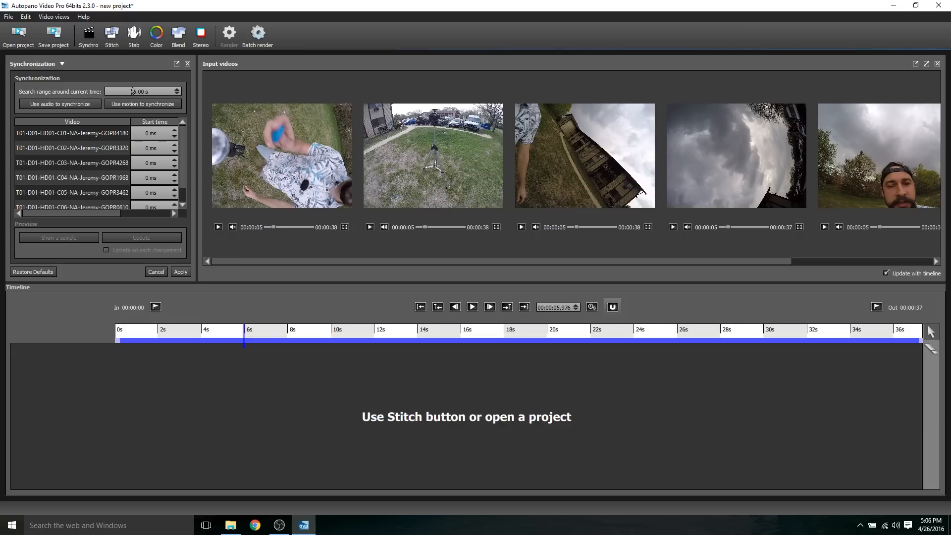
Synchronize the six clips by audio around the current time, apply the offsets and close the panel
click(128, 90)
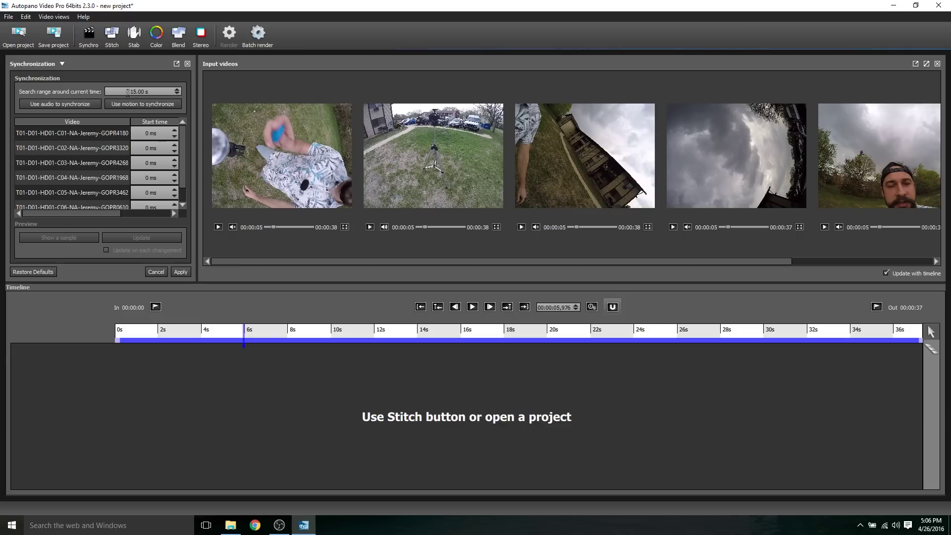
click(76, 105)
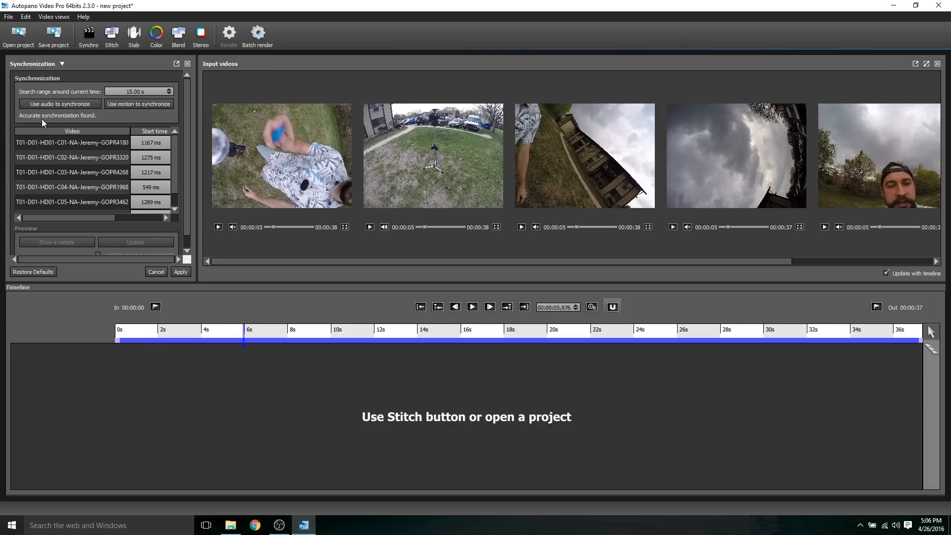
click(179, 274)
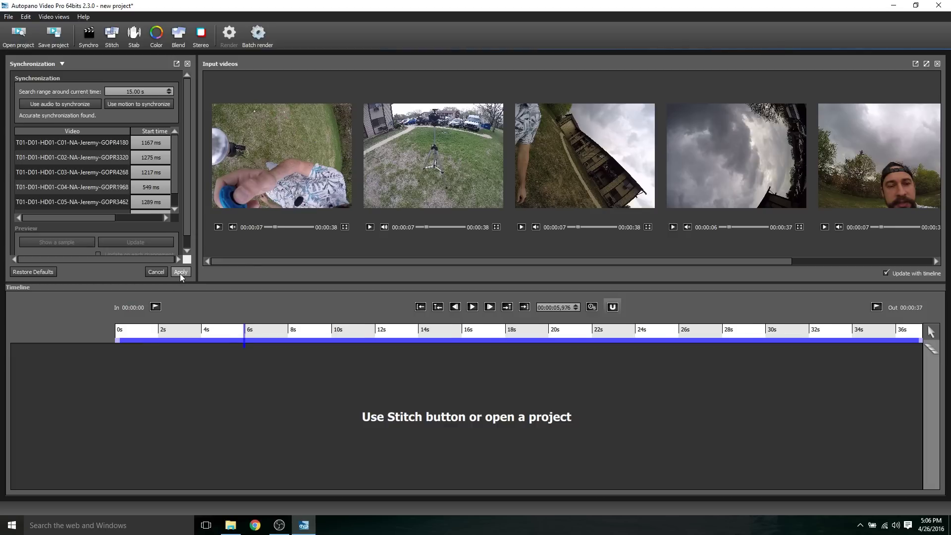
click(188, 64)
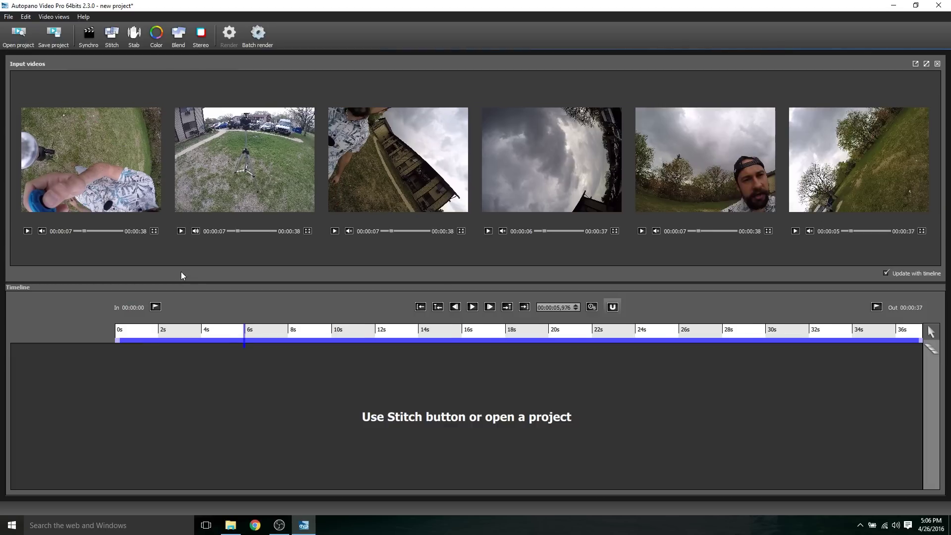
Step the playhead to 16 seconds and start the timeline selection there
click(332, 335)
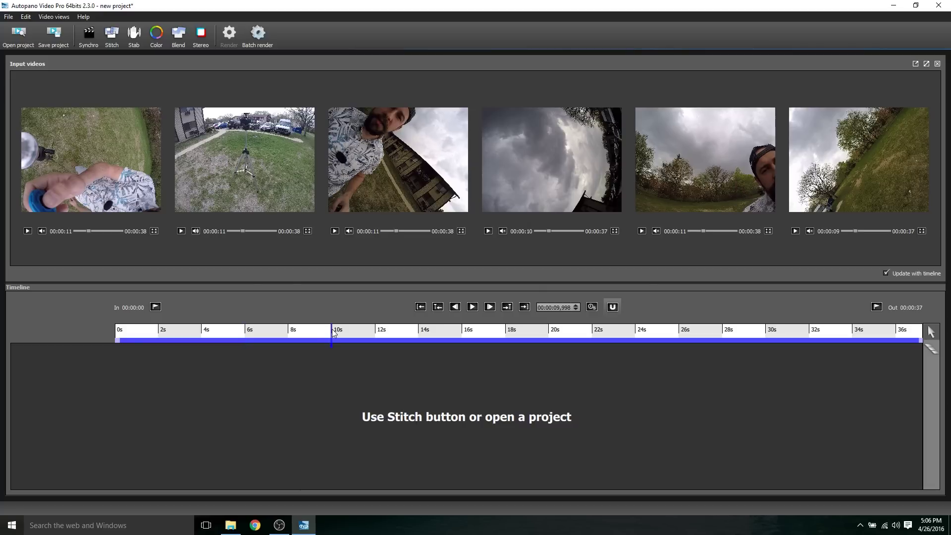
click(377, 333)
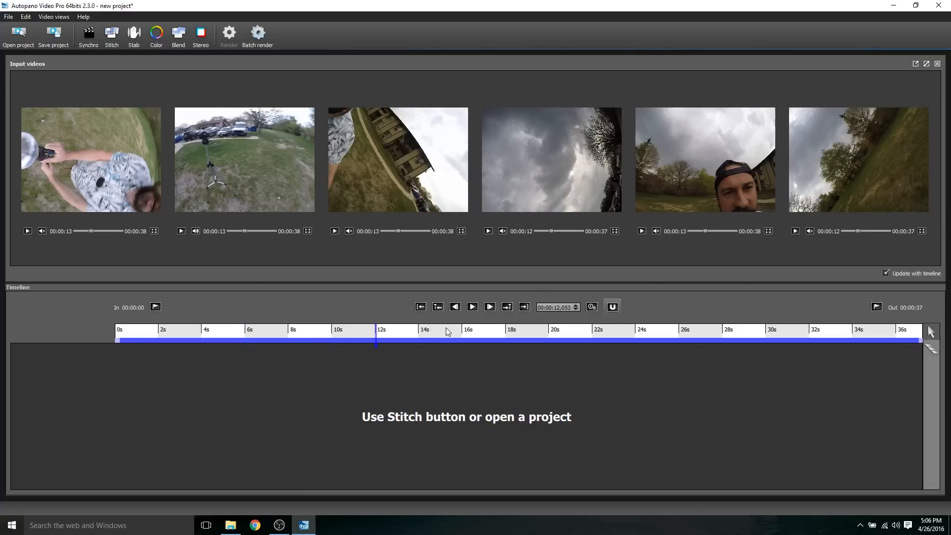
click(462, 333)
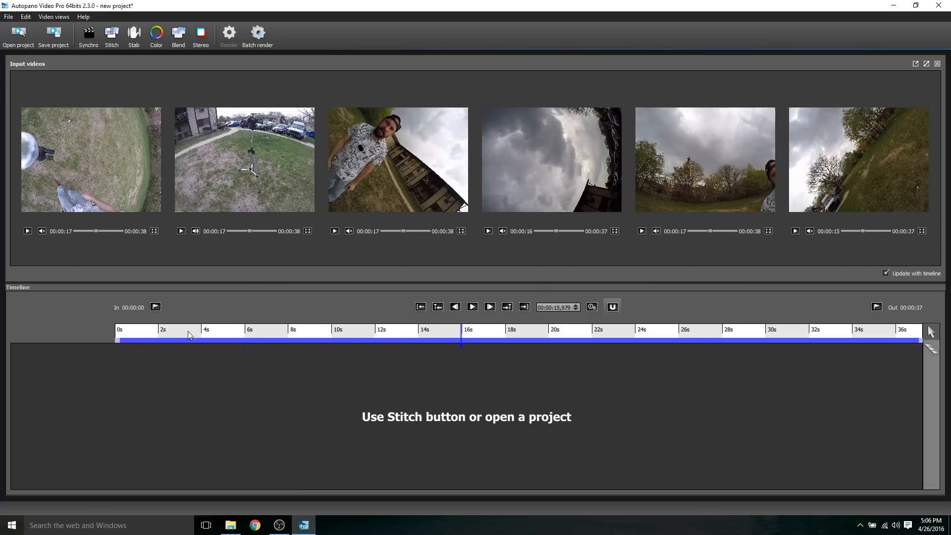
drag(123, 342, 461, 339)
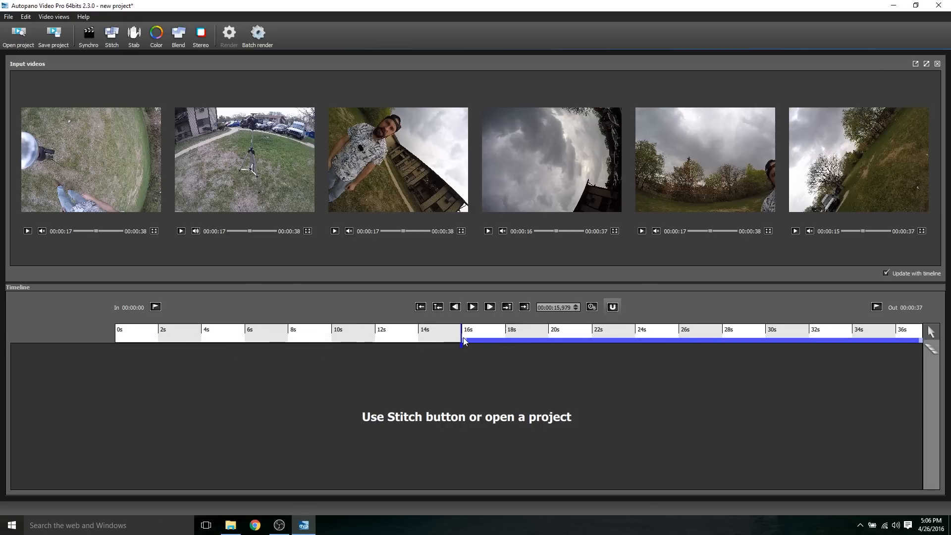
End the timeline selection at about 28 seconds and bring up stitching
click(723, 331)
drag(919, 344, 724, 344)
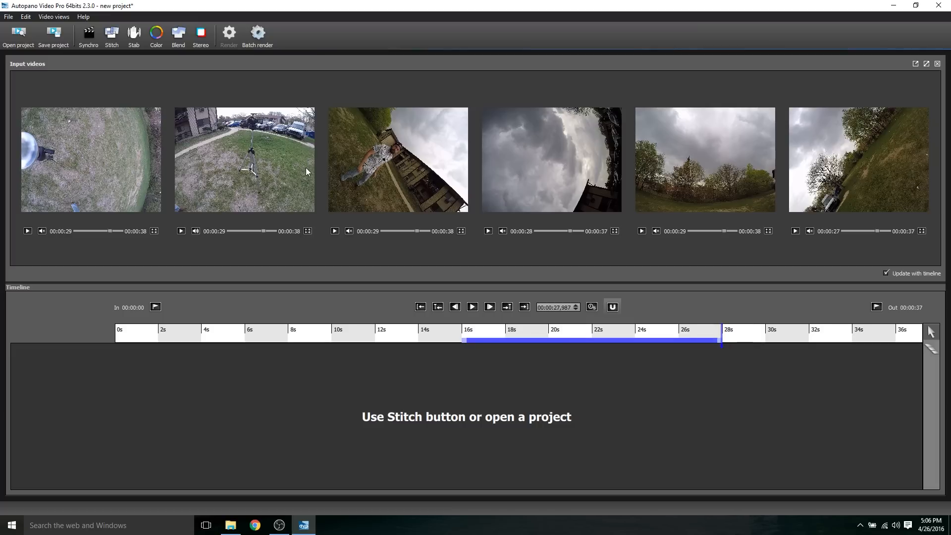
click(111, 33)
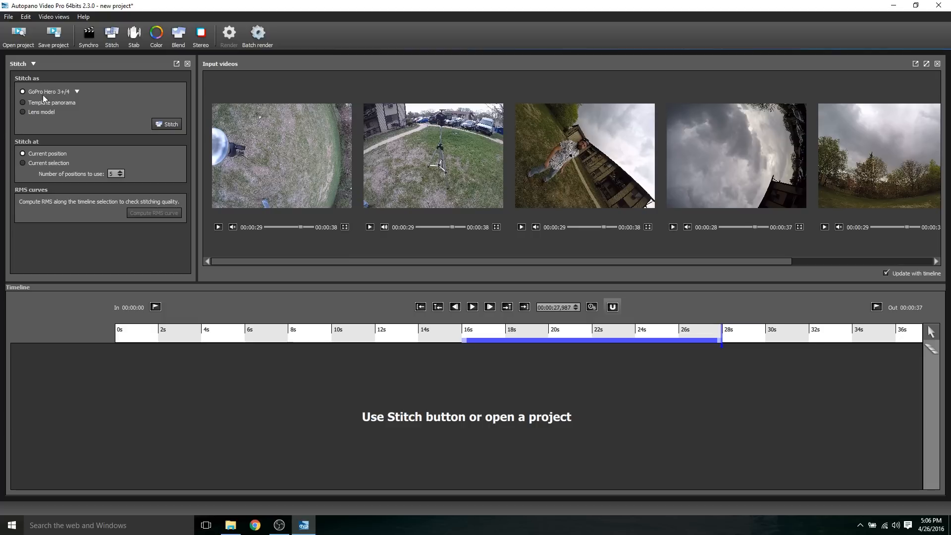
Stitch over the current selection, then close the Stitch and Input videos panels
click(165, 127)
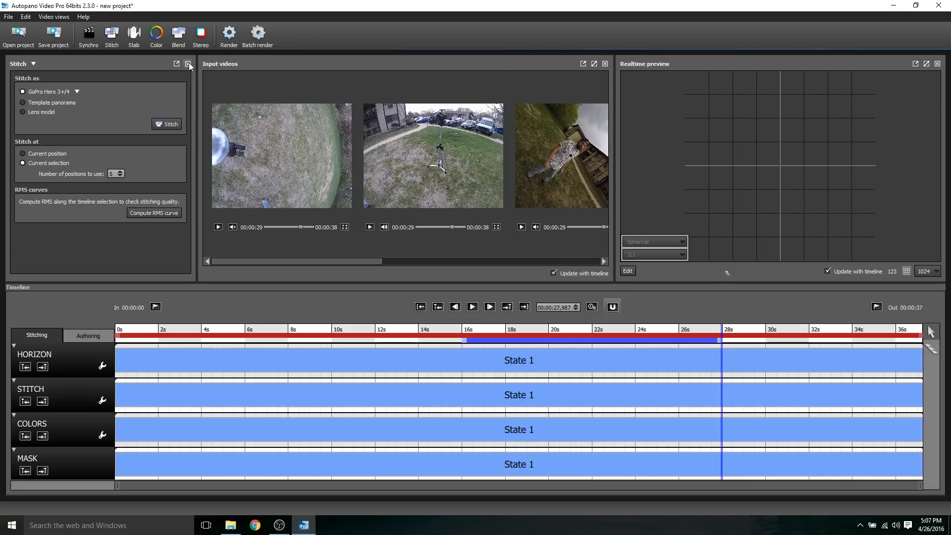
click(188, 64)
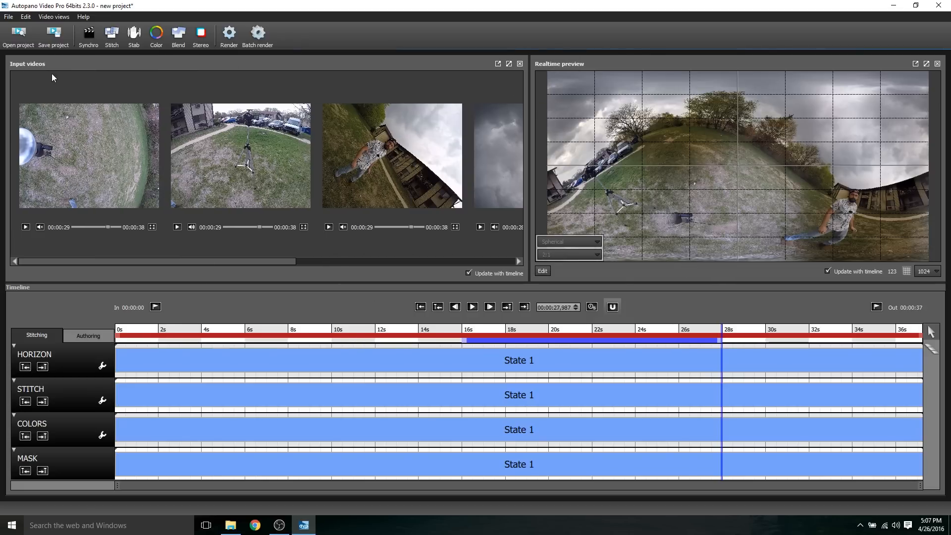
click(520, 63)
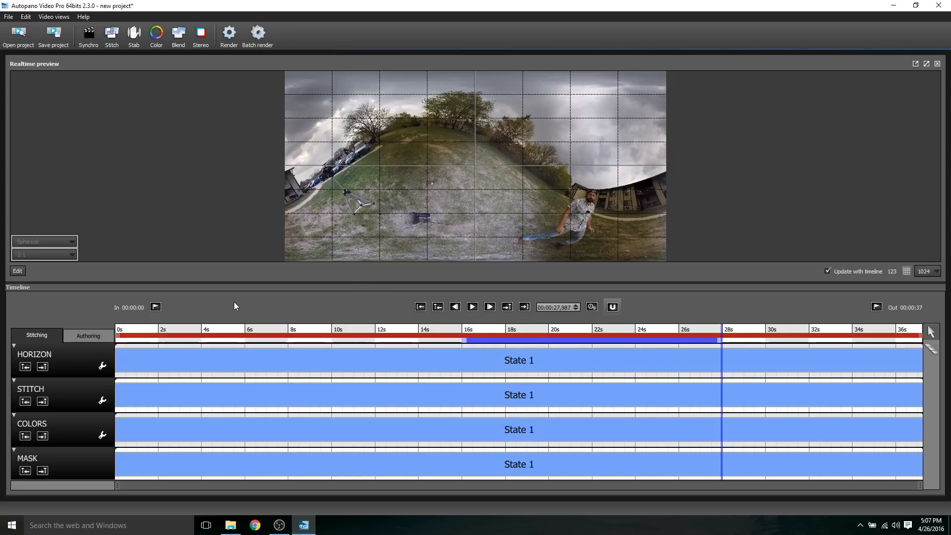
Enlarge the preview, level the horizon, recentre the scene and apply the orientation
drag(238, 284, 225, 374)
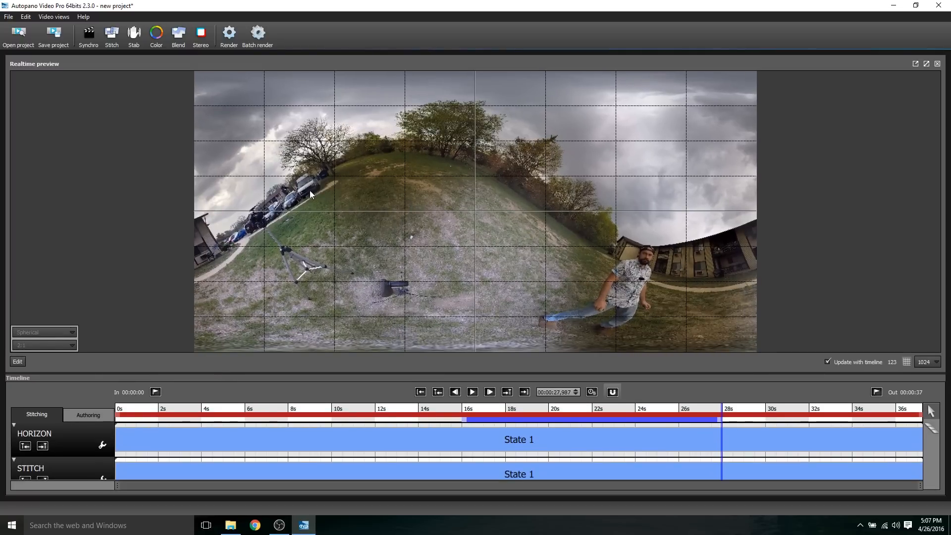
drag(392, 153, 379, 212)
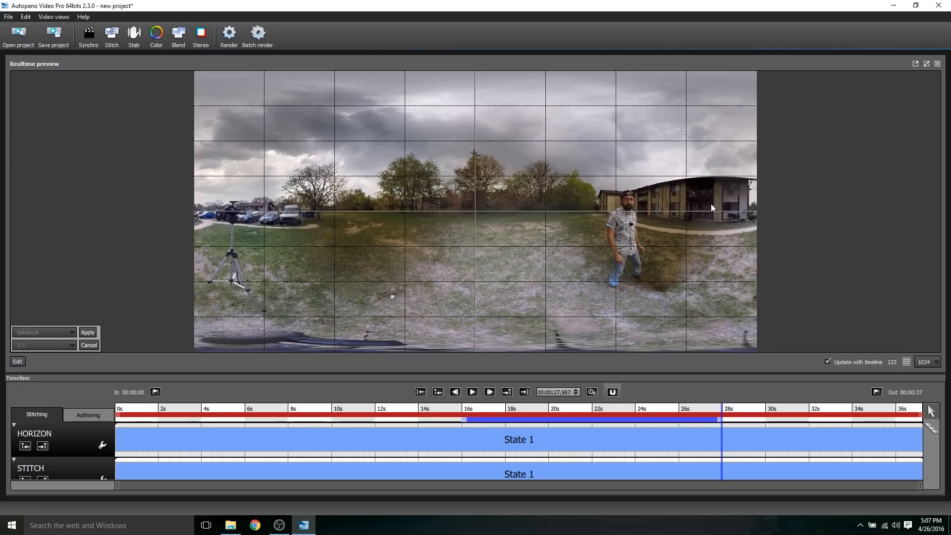
drag(712, 203, 692, 205)
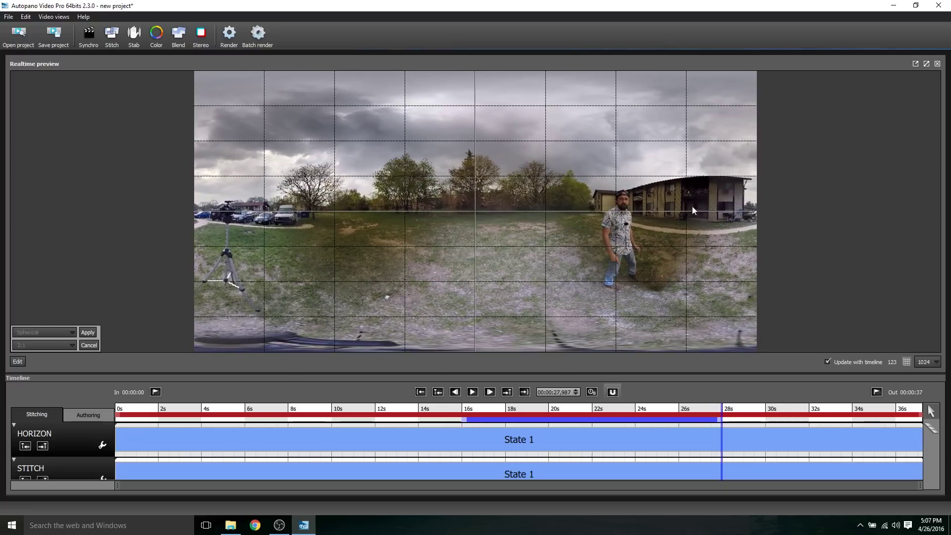
click(89, 334)
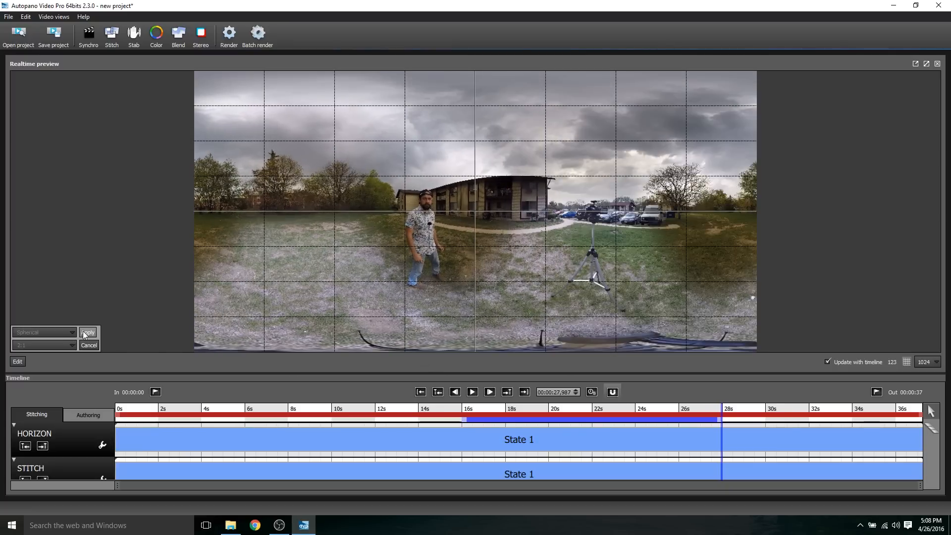
click(84, 332)
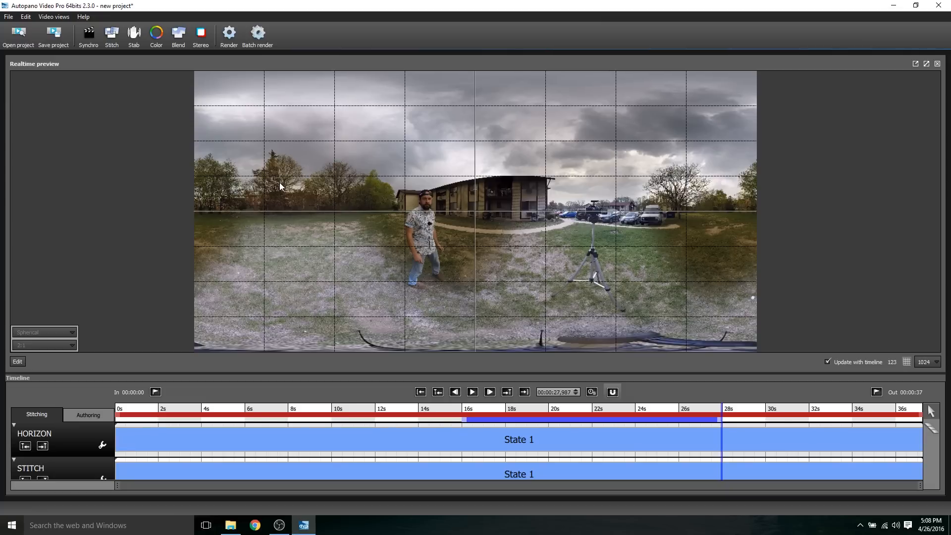
Apply exposure, colour, vignetting and gradient correction, then rotate the preview sideways
click(157, 36)
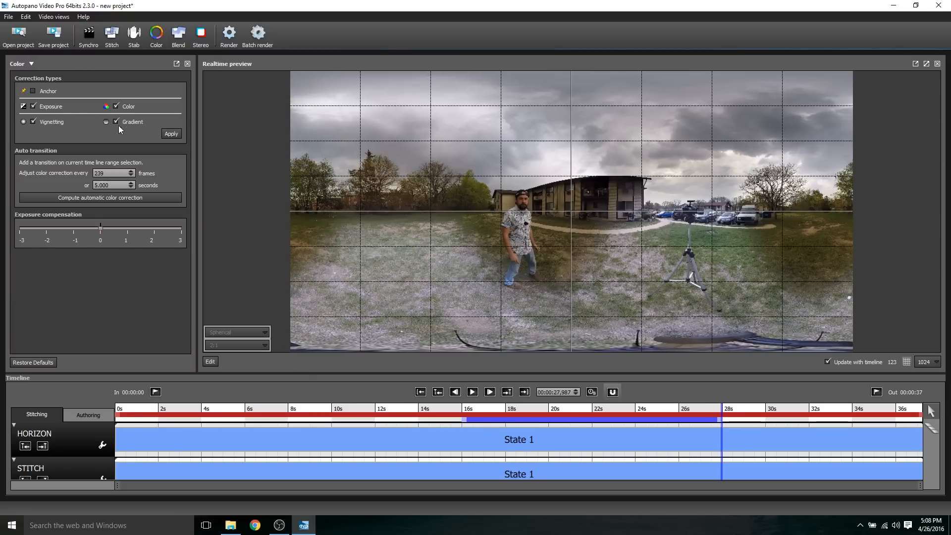
click(172, 135)
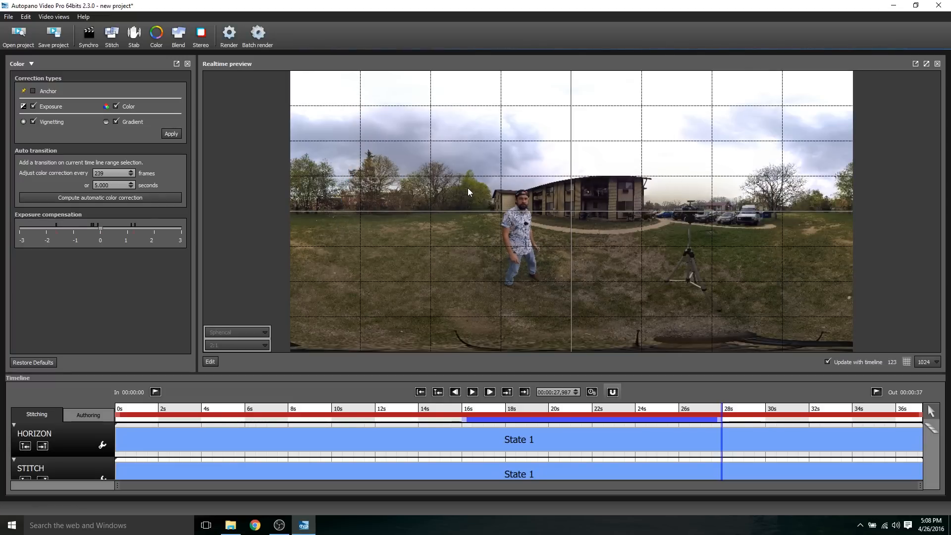
drag(468, 189, 275, 154)
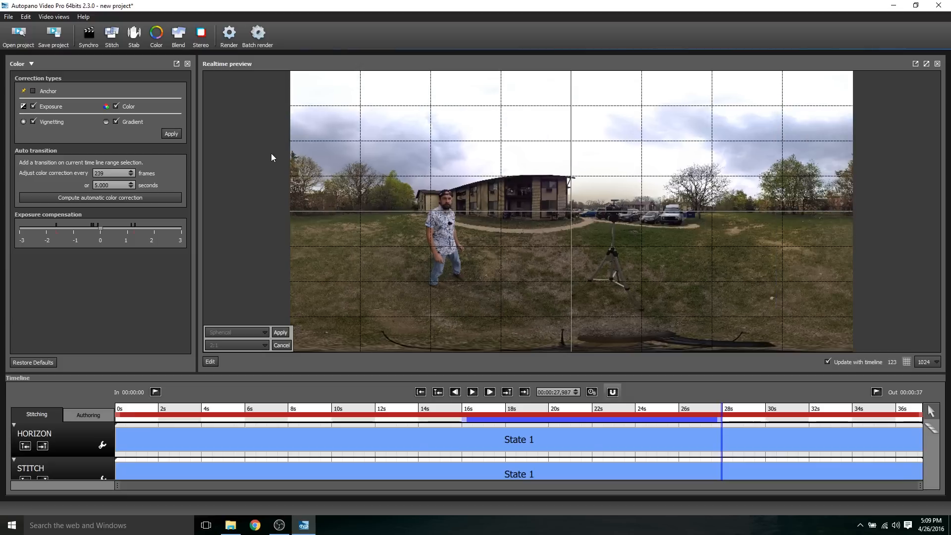
In Render settings choose the H.264 4K encoding preset
click(229, 34)
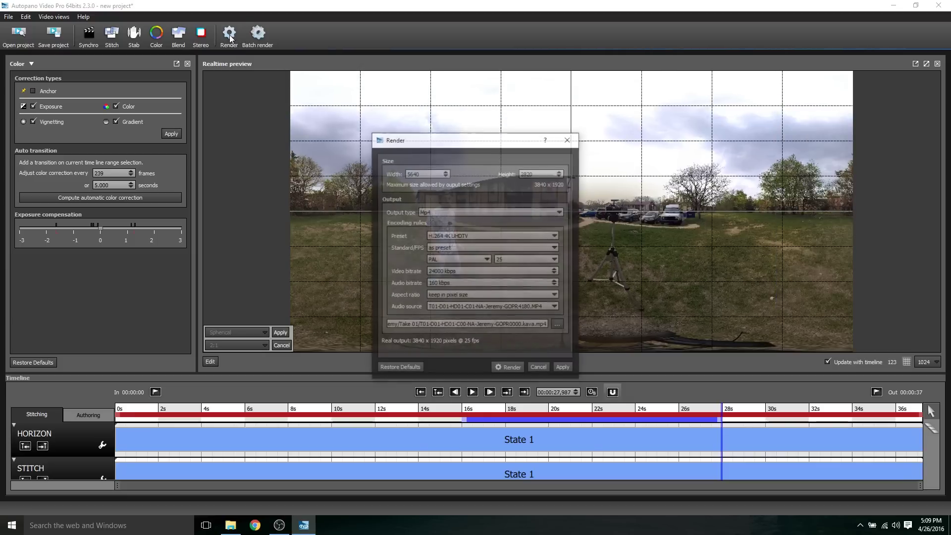
click(448, 236)
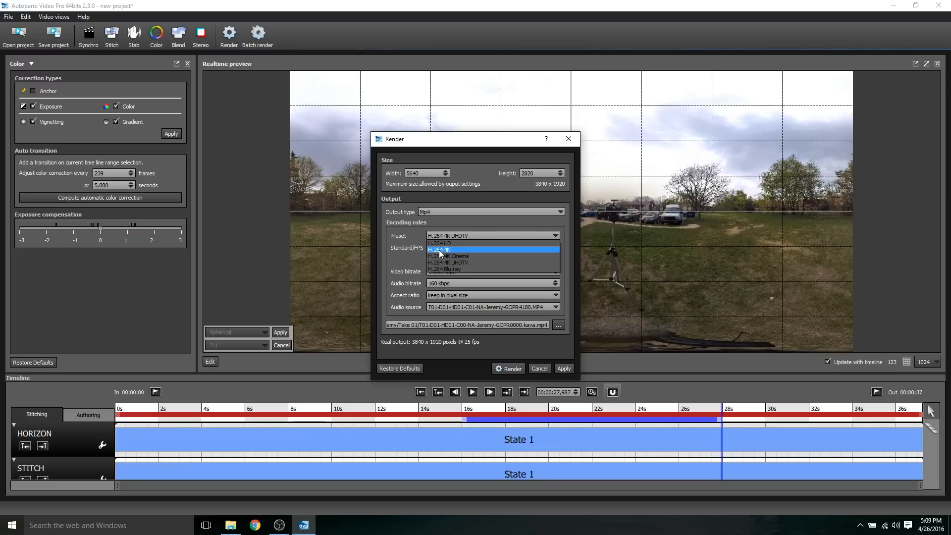
click(441, 253)
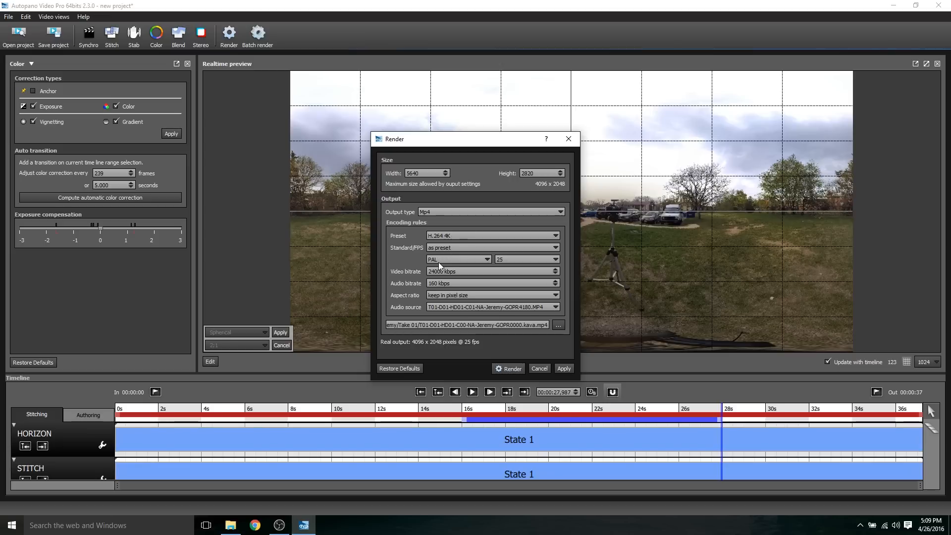
click(439, 260)
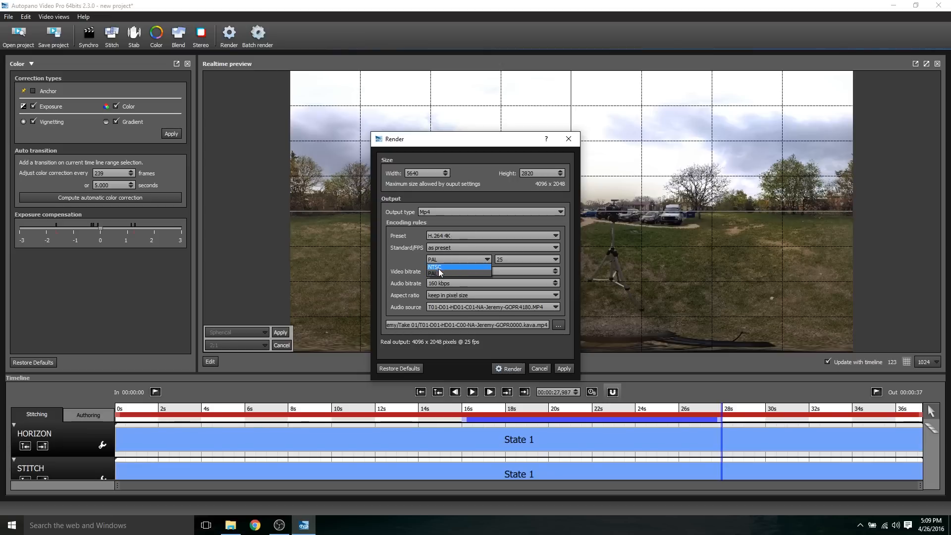
Switch to NTSC at 29.97 fps and select the video bitrate value
click(438, 268)
click(520, 259)
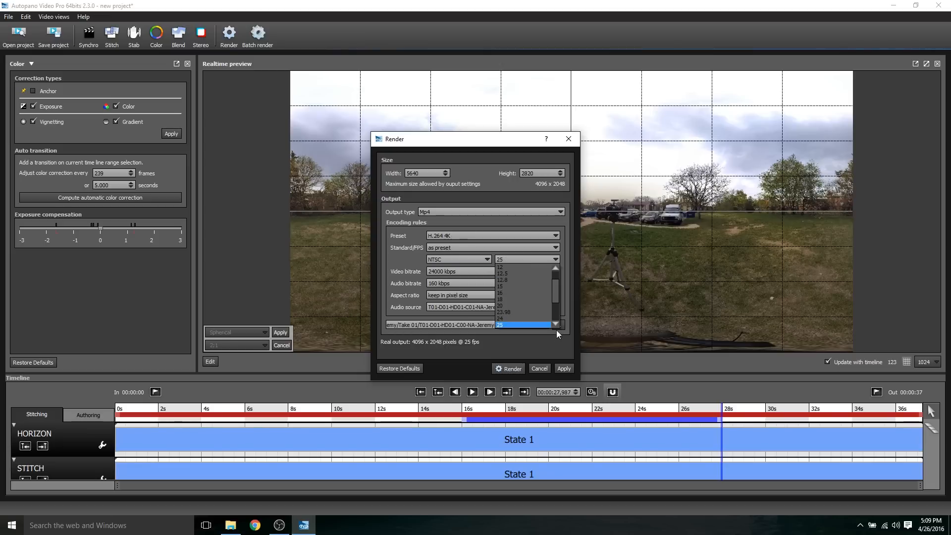
click(535, 323)
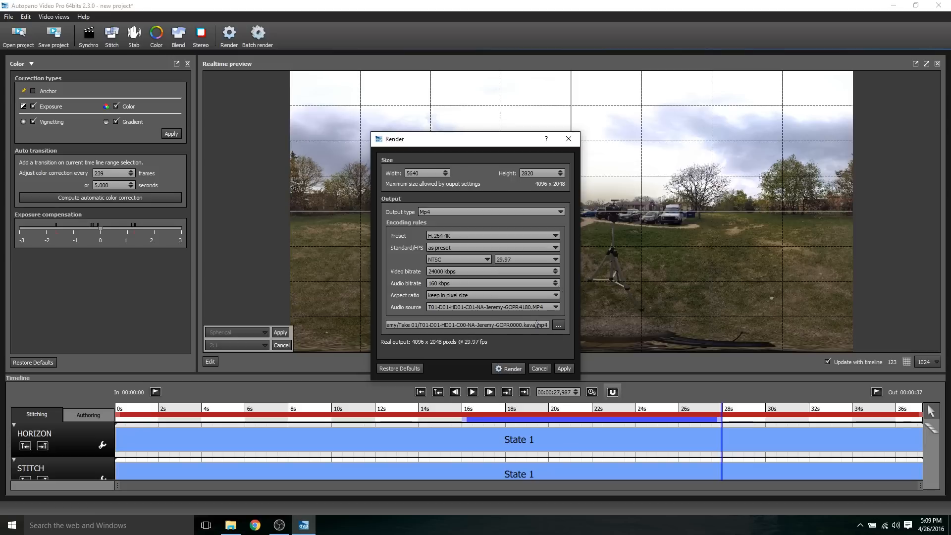
drag(437, 271, 421, 269)
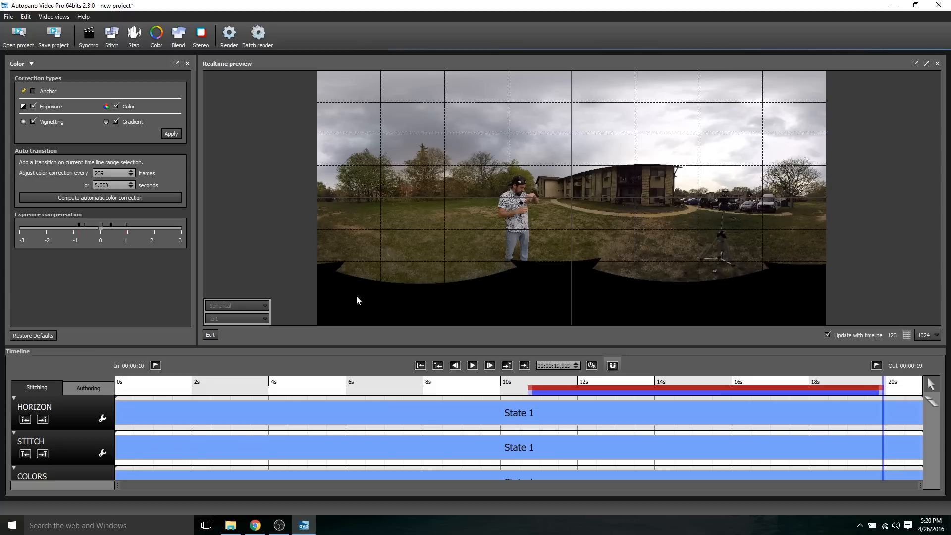
Slightly rotate the panorama, apply it and send the stitch to Autopano Giga
mouse_move(546, 286)
mouse_down()
mouse_move(537, 265)
mouse_move(536, 280)
mouse_up()
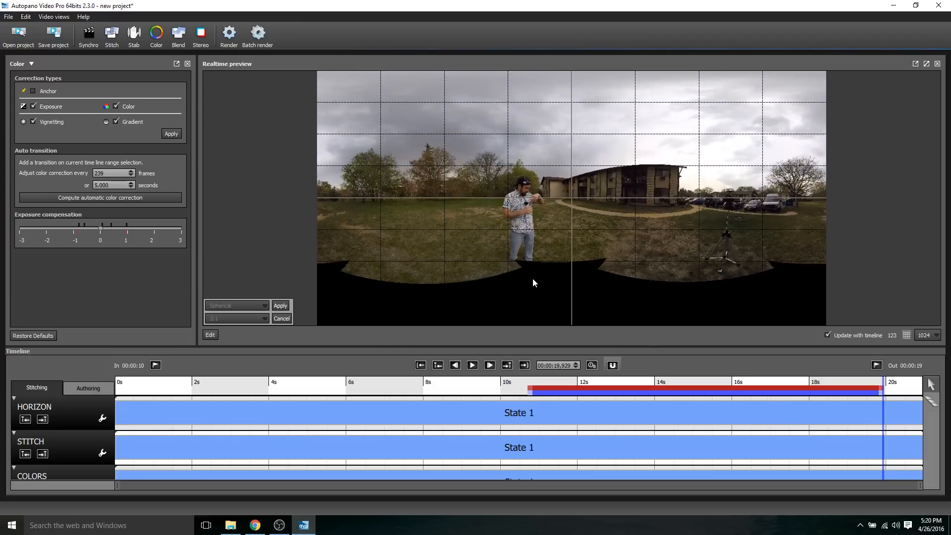
click(215, 335)
click(216, 337)
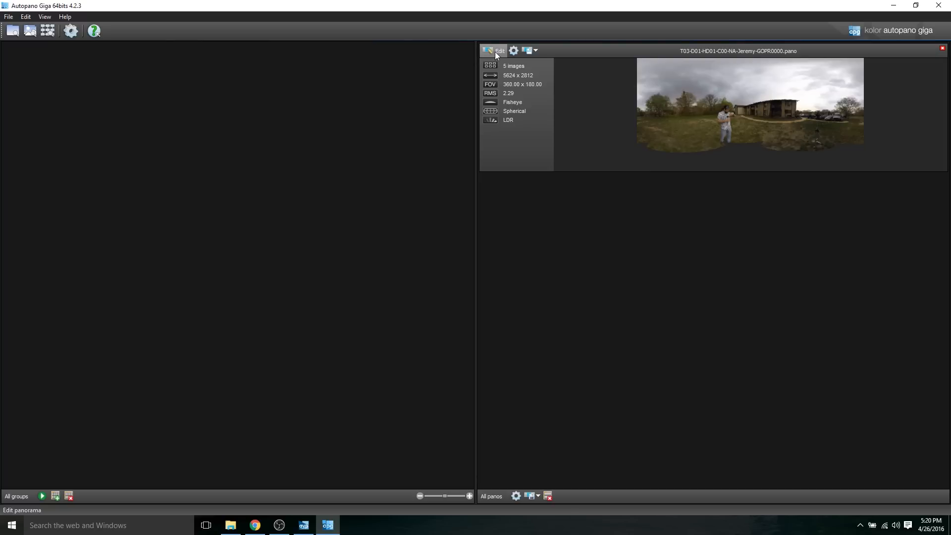
Add the logo image from In the Shadows > OUTPUT as an extra picture
click(495, 51)
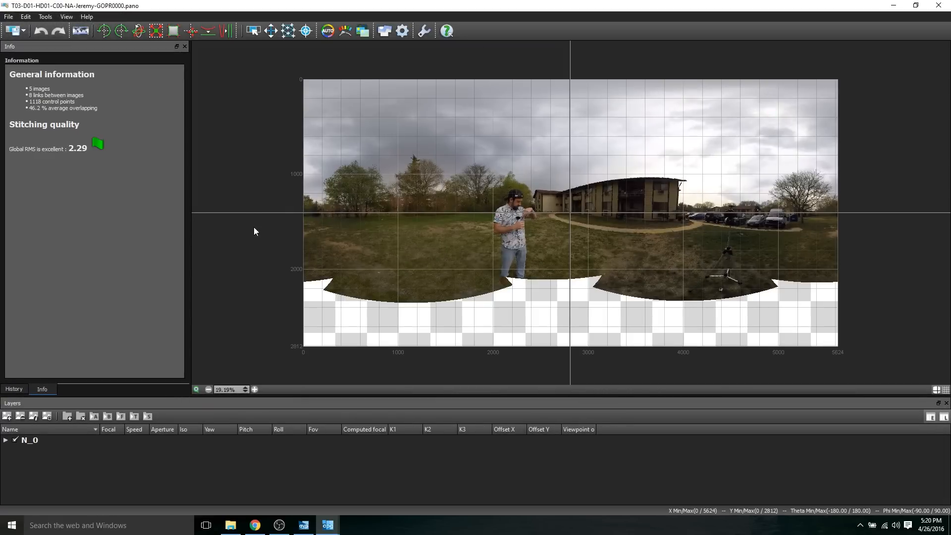
click(7, 417)
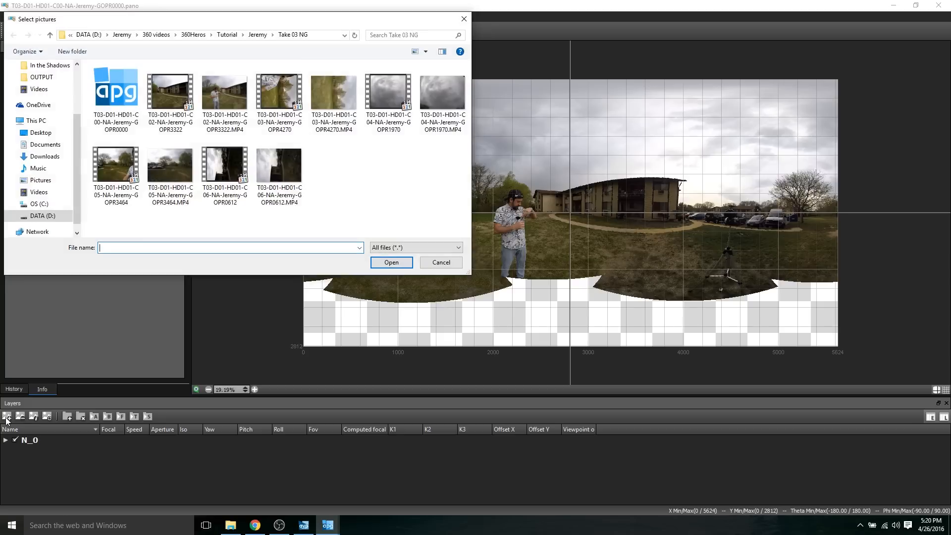
mouse_move(41, 148)
click(162, 35)
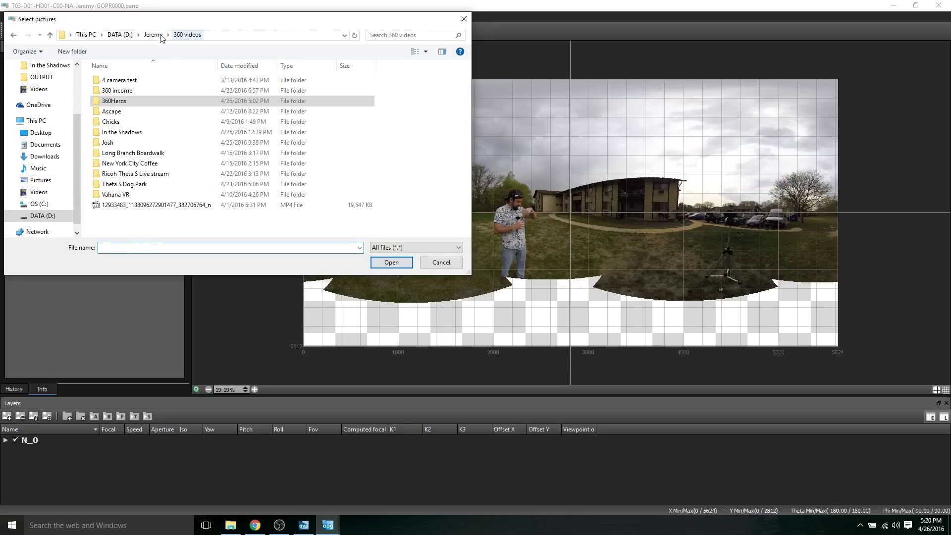
double_click(121, 131)
double_click(170, 89)
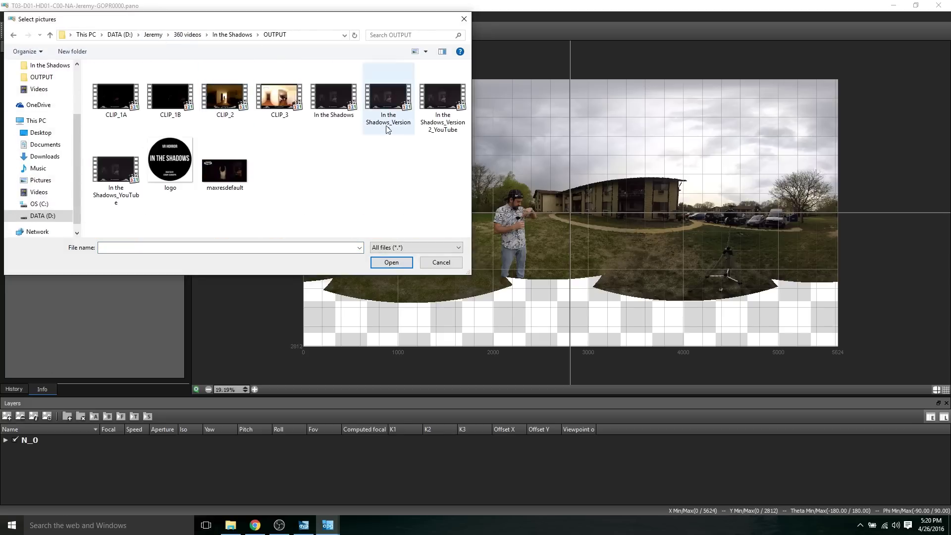
double_click(179, 159)
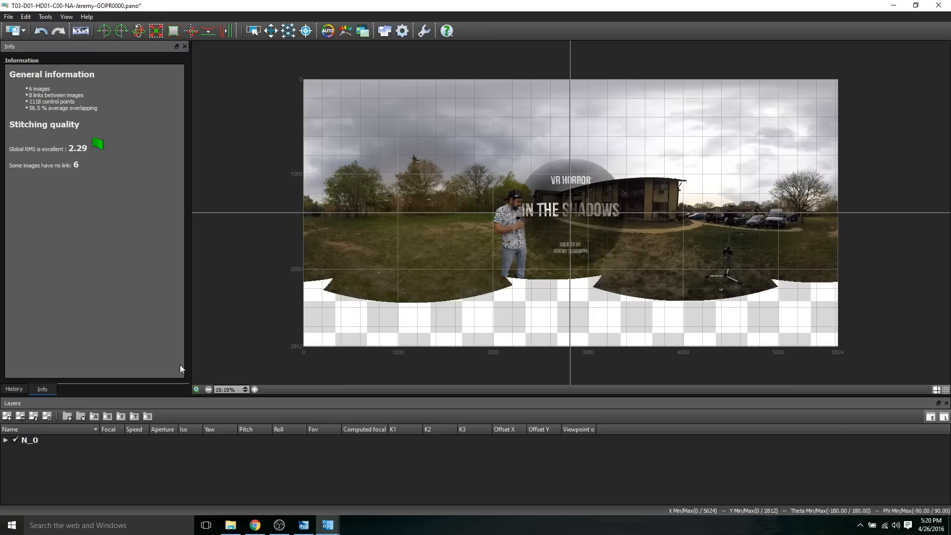
Move logo.png out of the N_0 group onto a new separate layer
click(5, 441)
scroll(60, 460, down, 2)
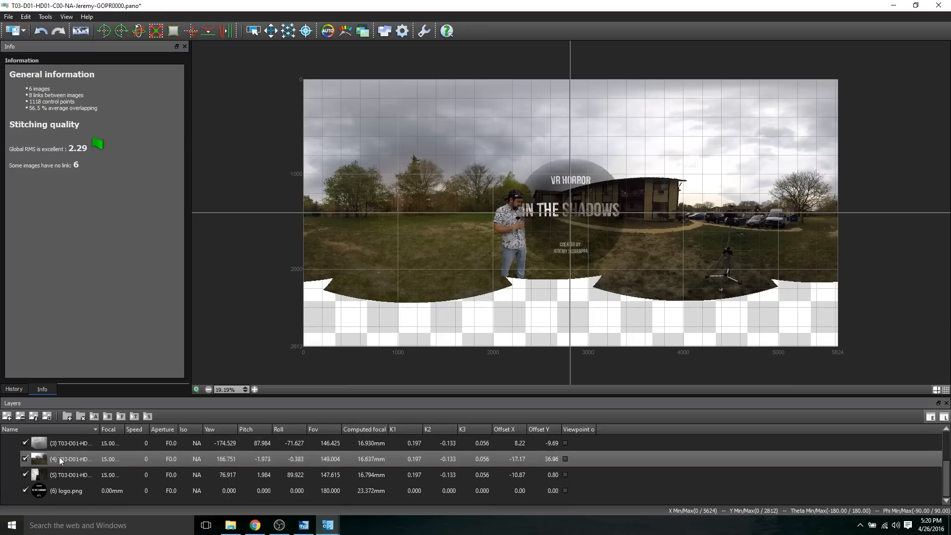
click(75, 492)
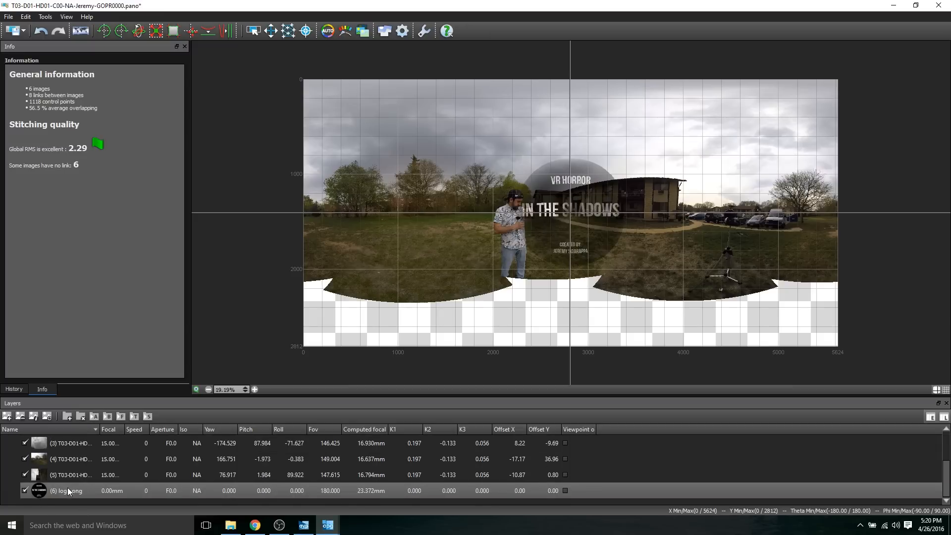
right_click(67, 488)
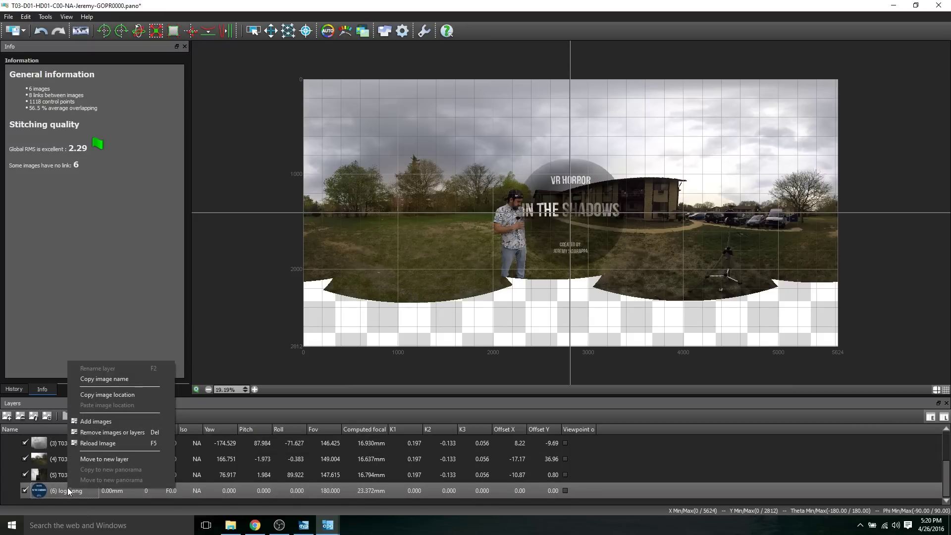
click(97, 459)
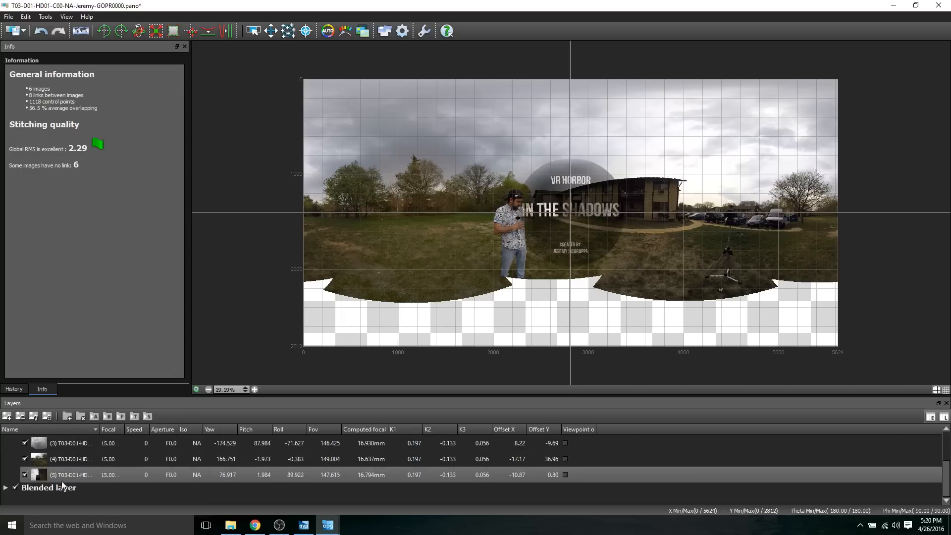
Rename the new Blended layer to Patch
click(6, 489)
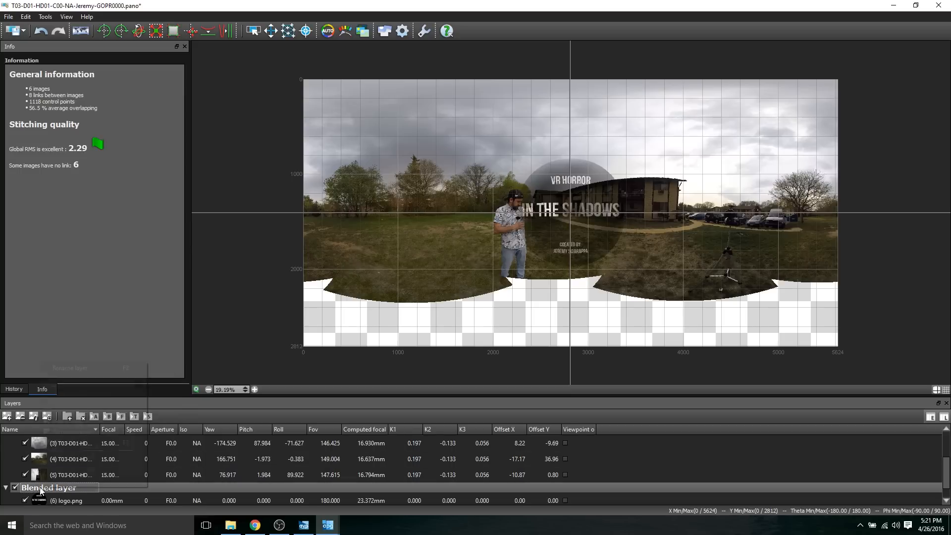
right_click(41, 487)
click(89, 369)
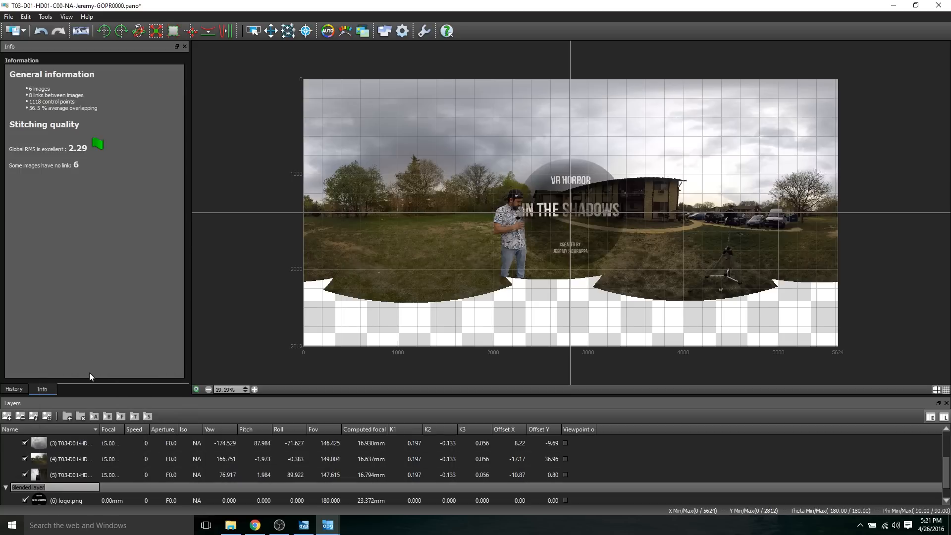
text(Patch)
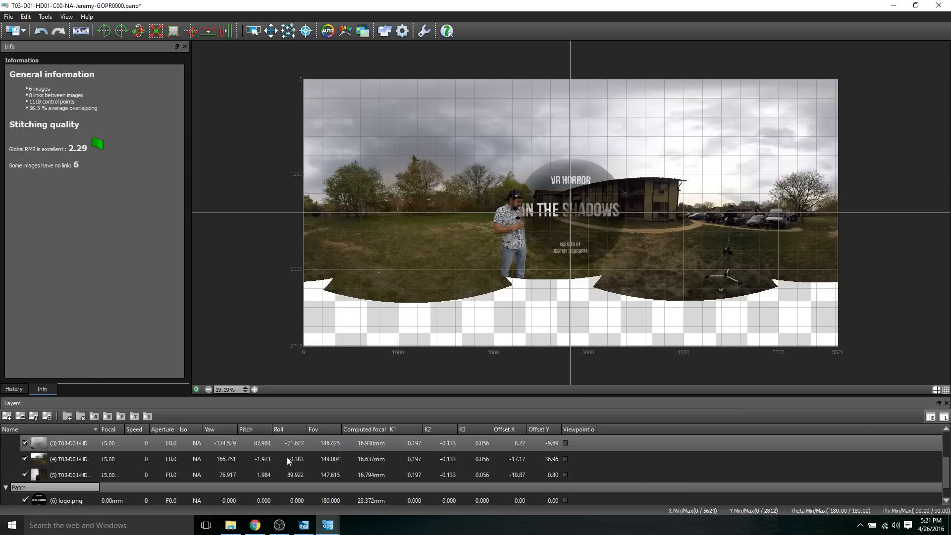
click(589, 459)
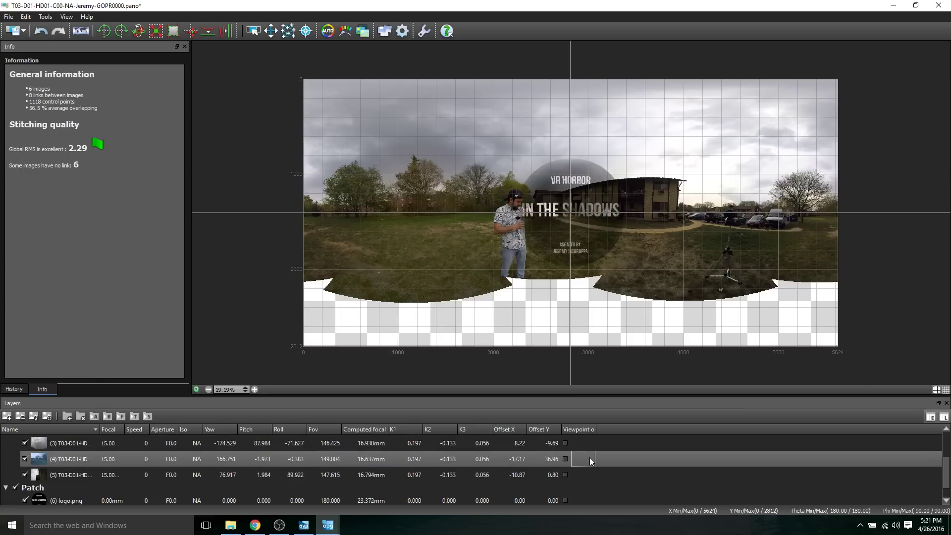
Rotate the panorama in the editor to bring the ground hole at the nadir into view
click(272, 32)
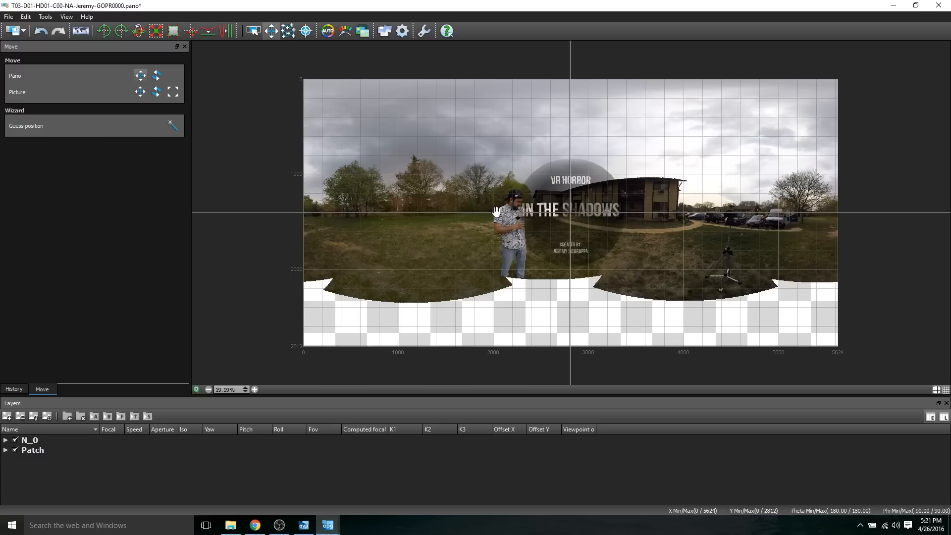
drag(567, 290, 578, 202)
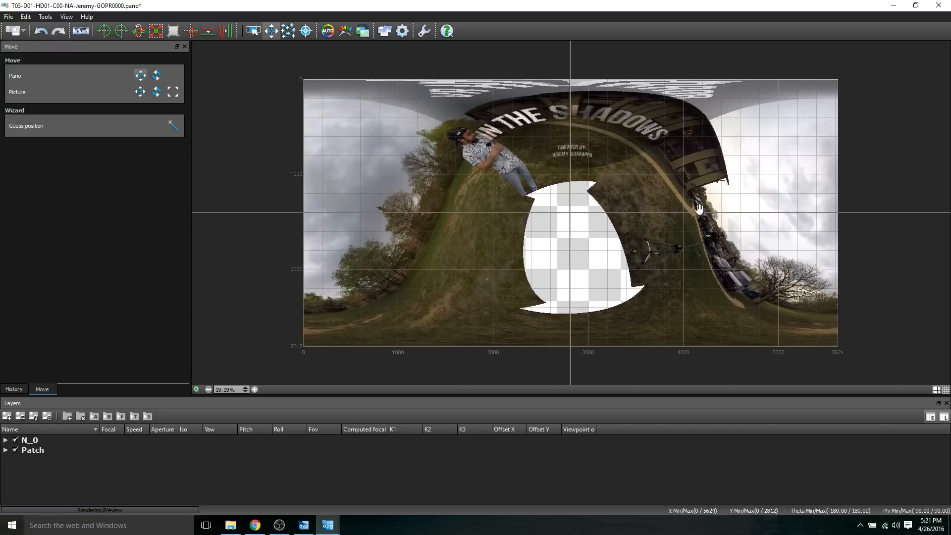
drag(578, 202, 754, 217)
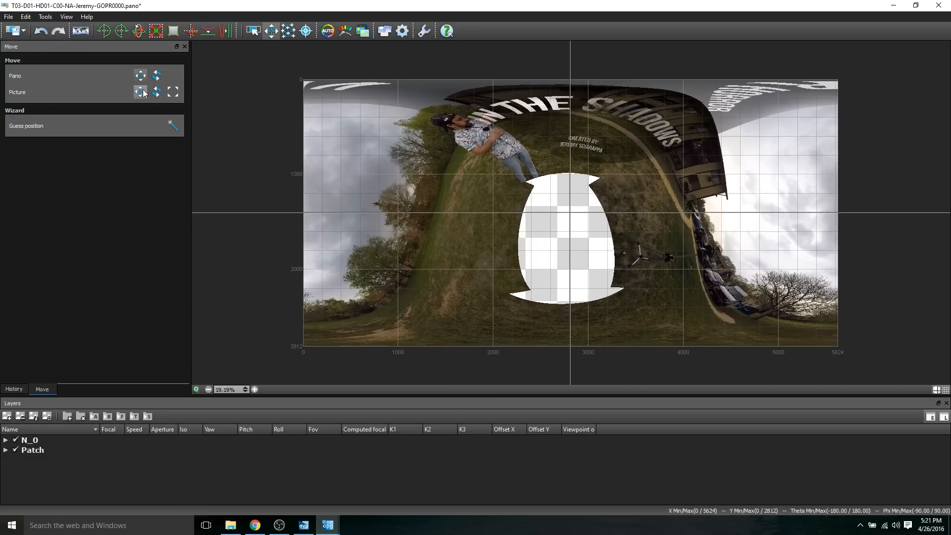
Move the logo patch over the ground hole and rotate it so its text reads level
click(140, 93)
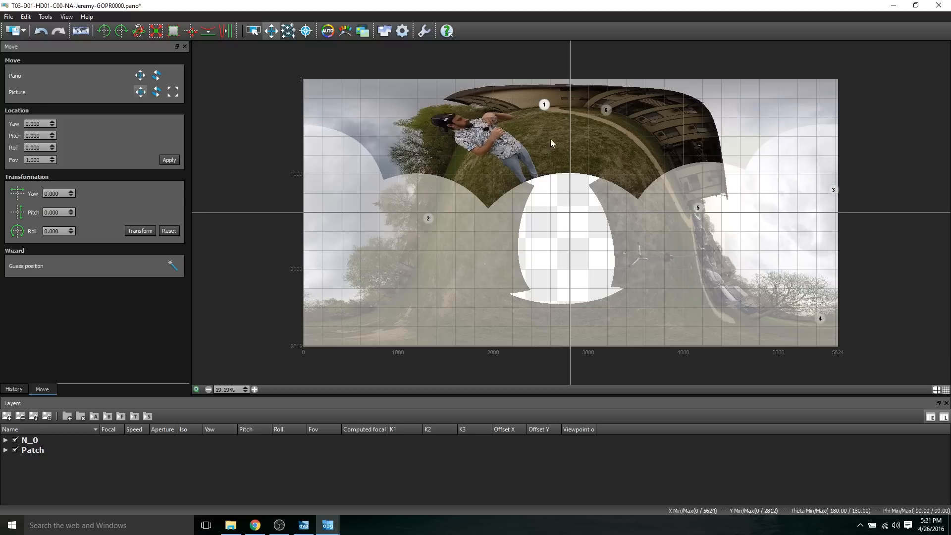
drag(604, 110, 569, 237)
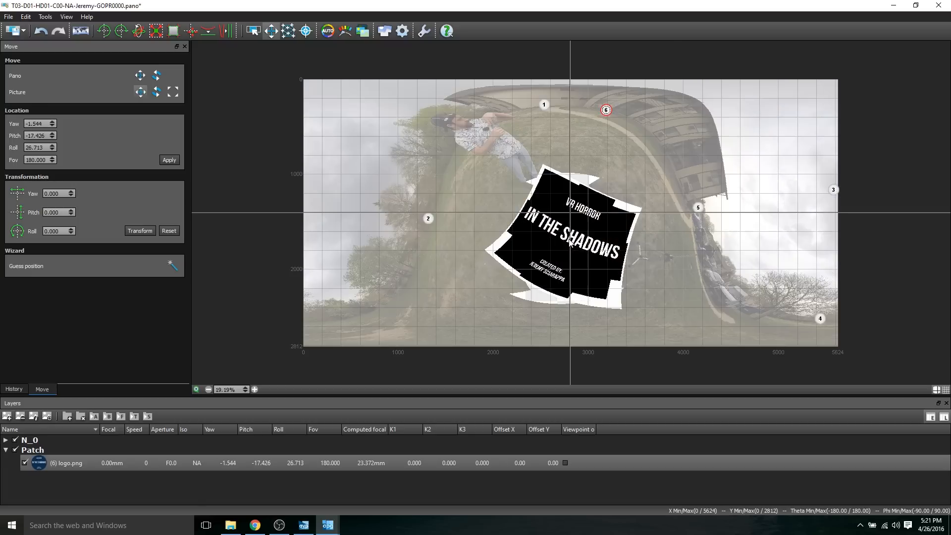
drag(568, 236, 569, 236)
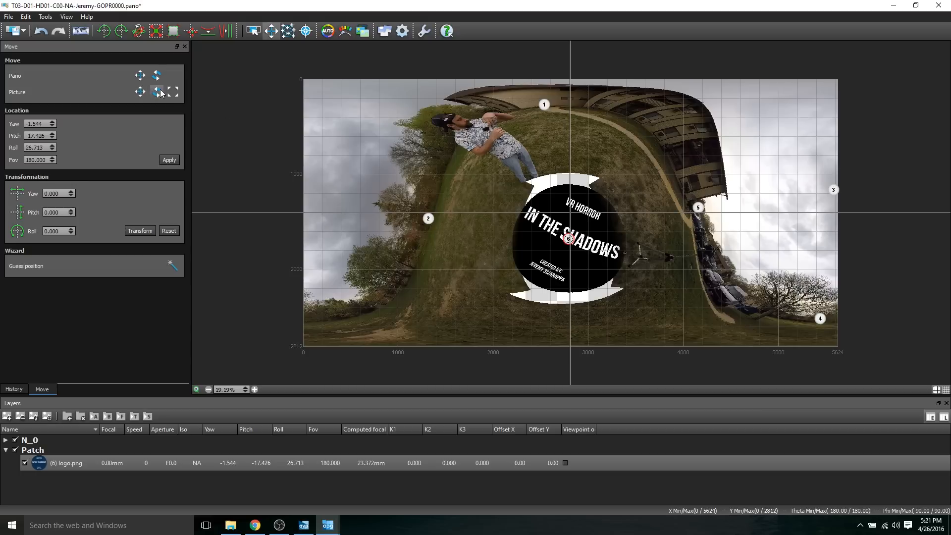
drag(548, 233, 569, 260)
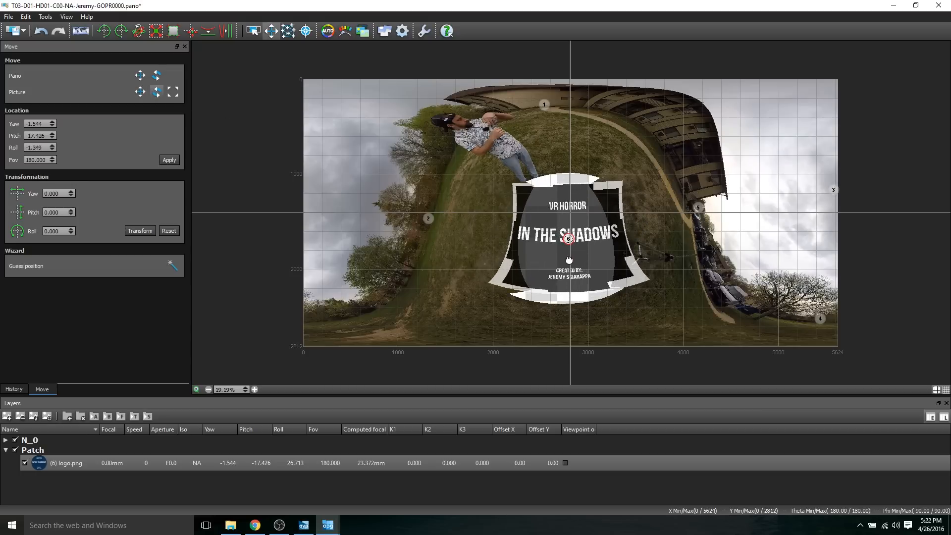
drag(567, 240, 567, 240)
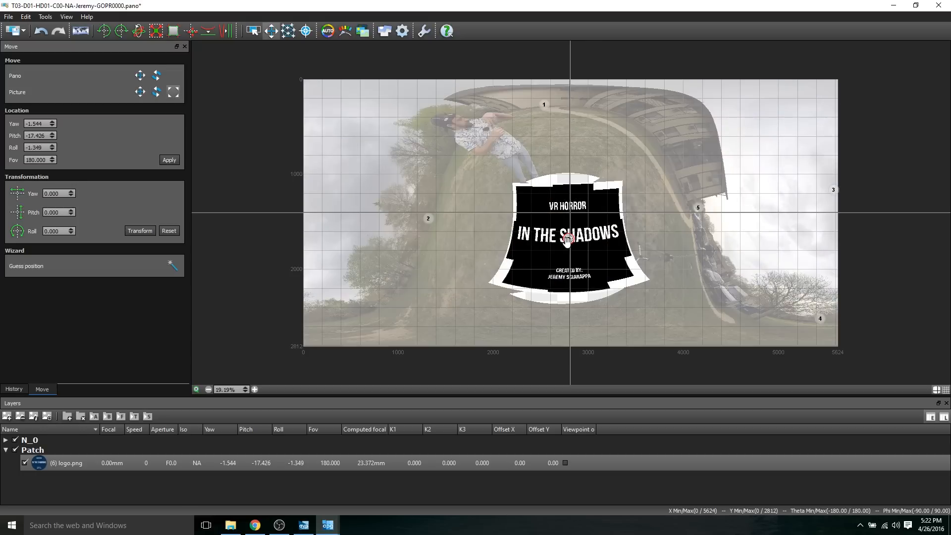
scroll(567, 239, down, 3)
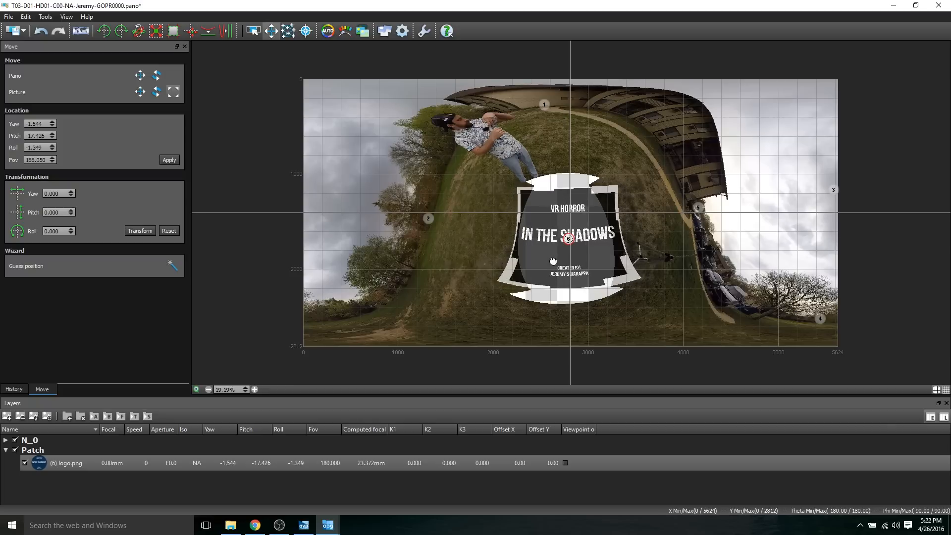
scroll(553, 261, up, 2)
scroll(565, 249, up, 2)
scroll(572, 244, up, 2)
scroll(578, 240, up, 2)
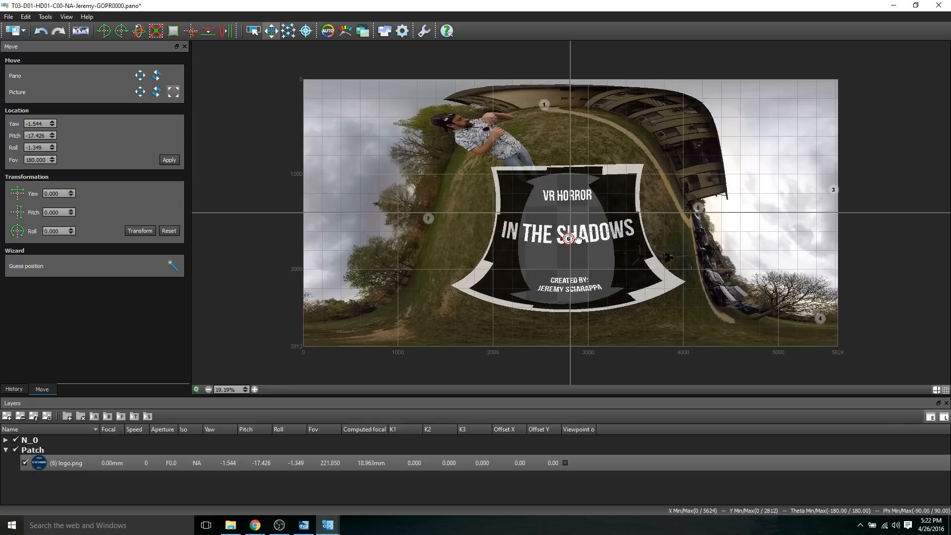
scroll(577, 238, up, 1)
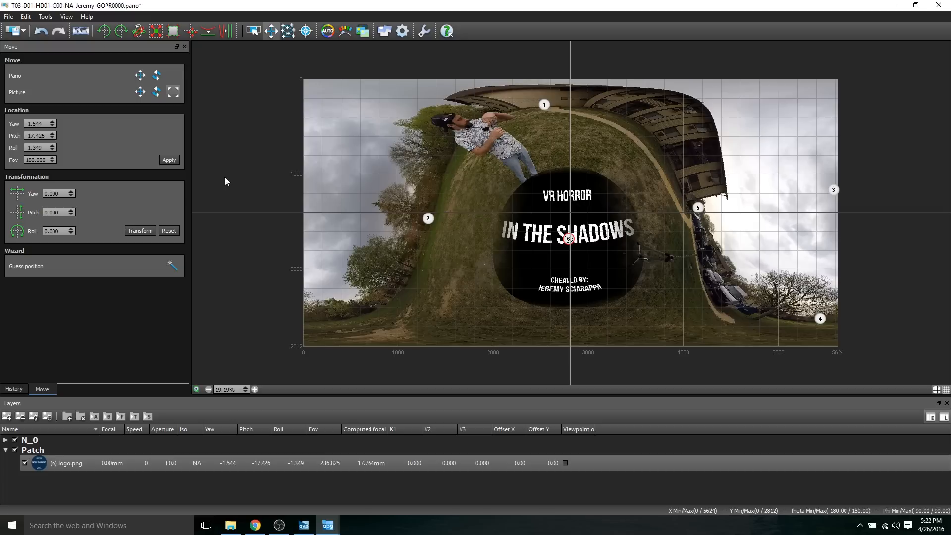
Turn the whole panorama so the logo sits centred along the bottom, then save the project
click(140, 75)
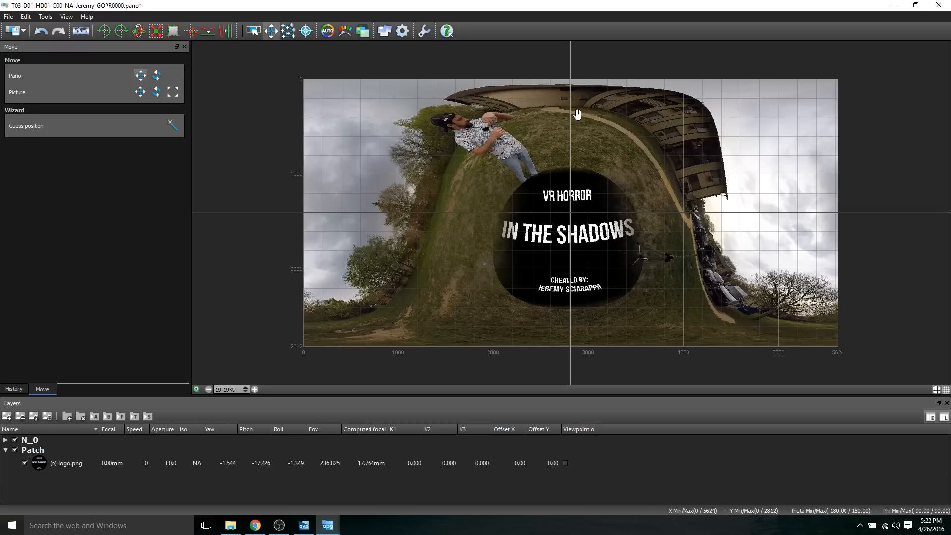
mouse_move(576, 115)
mouse_down()
mouse_move(576, 197)
mouse_move(712, 211)
mouse_up()
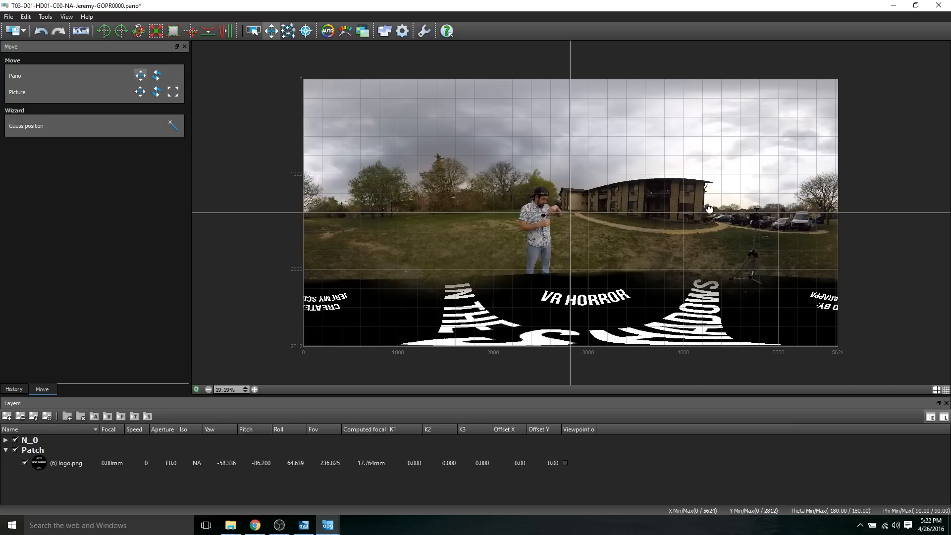
drag(711, 212, 588, 219)
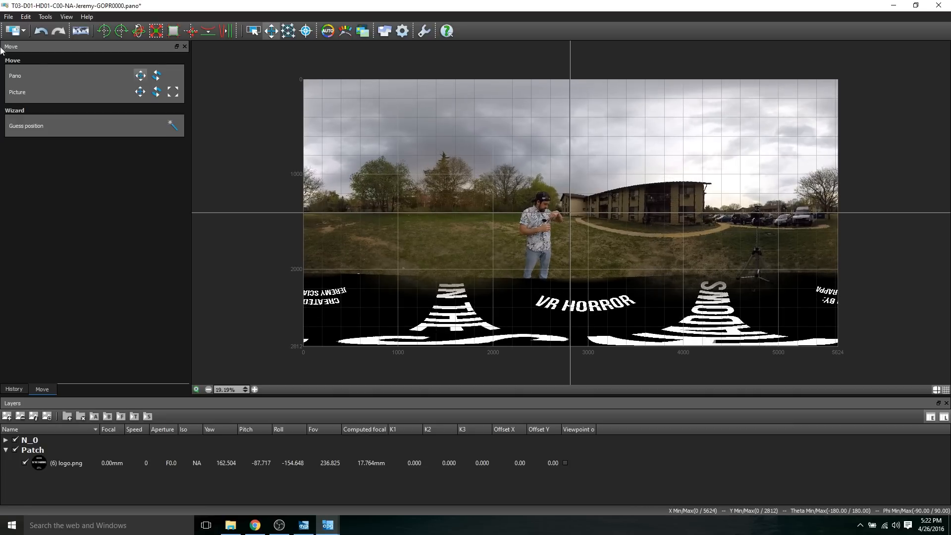
click(12, 32)
click(305, 525)
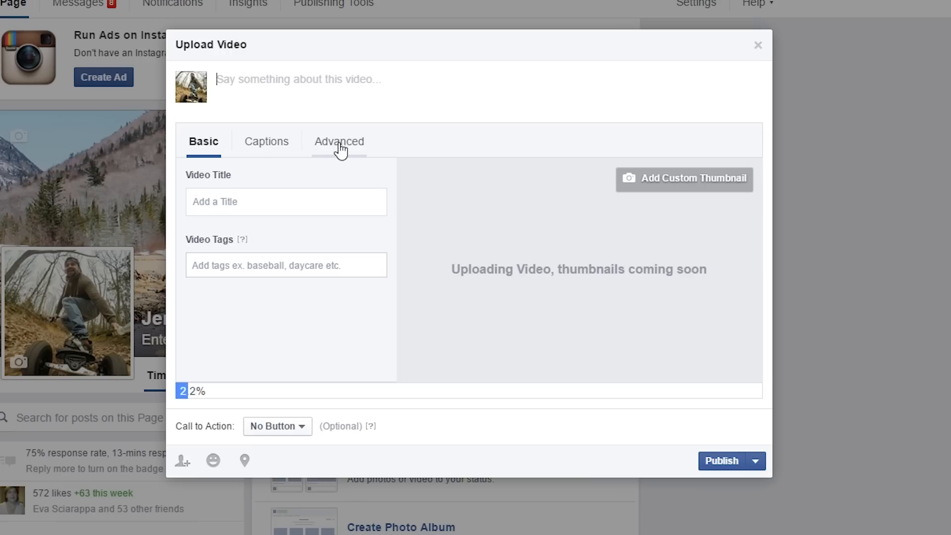
Flag the Facebook upload as recorded in 360° format in the Advanced settings
click(340, 147)
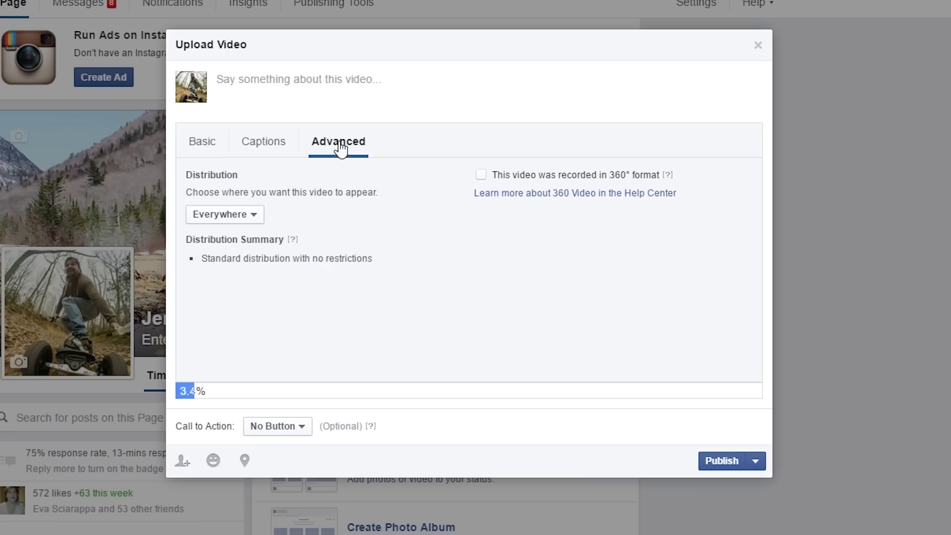
click(482, 176)
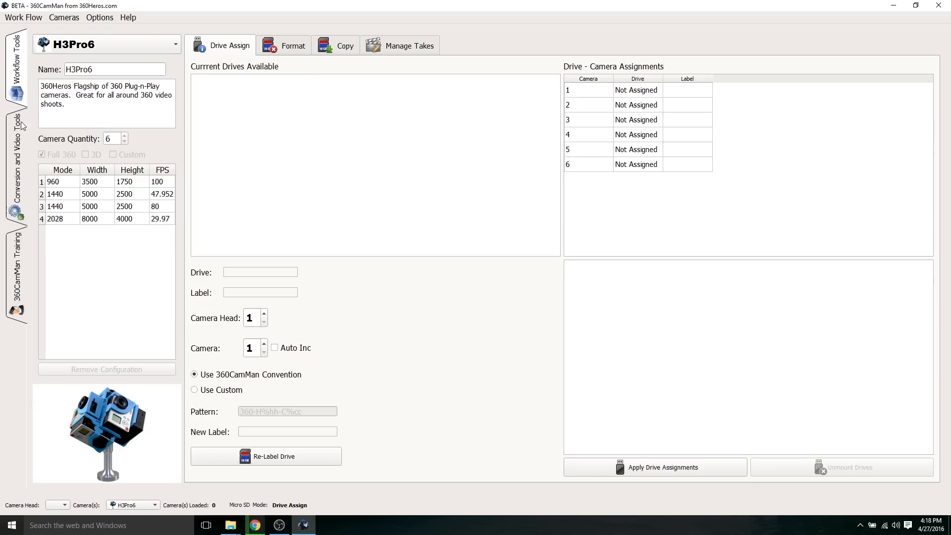
Reach the Video Sync Offset calculator via Conversion and Video Tools and Merge Videos
click(25, 177)
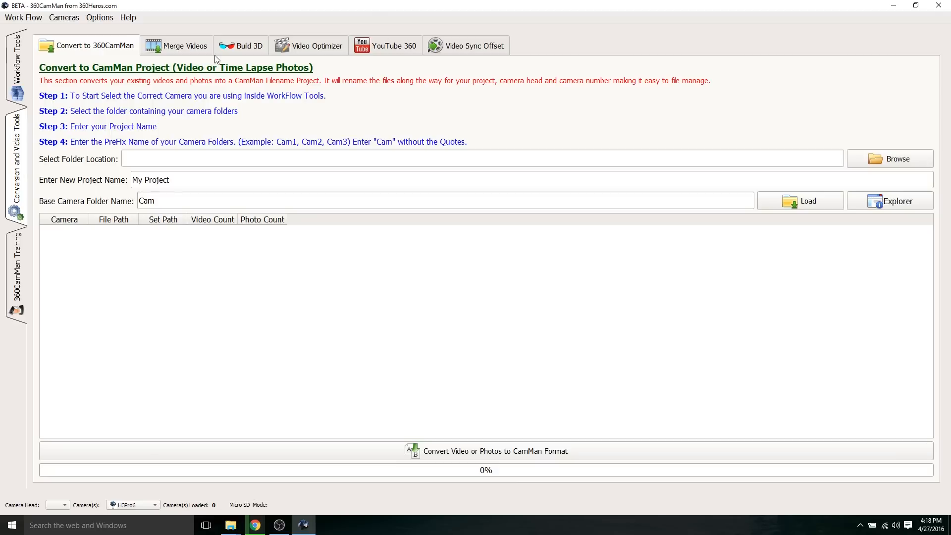
click(188, 50)
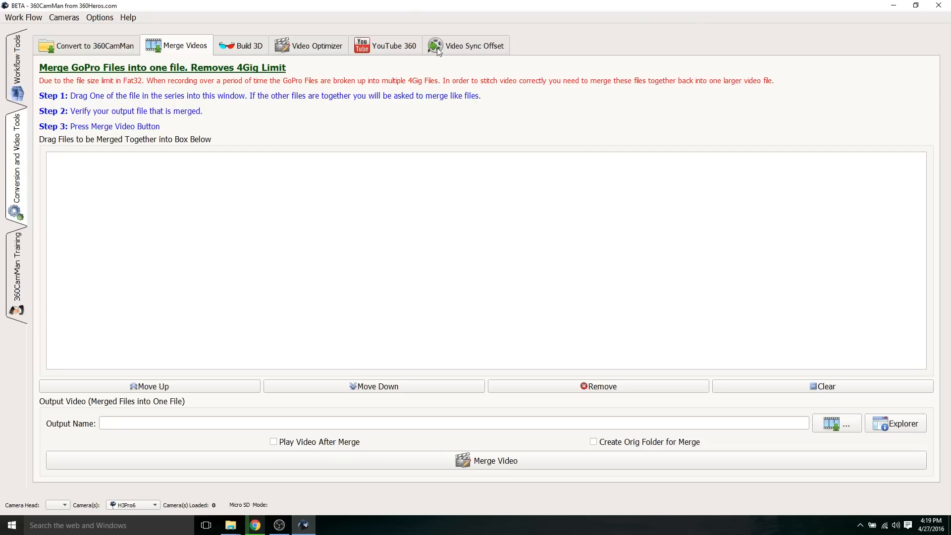
click(466, 50)
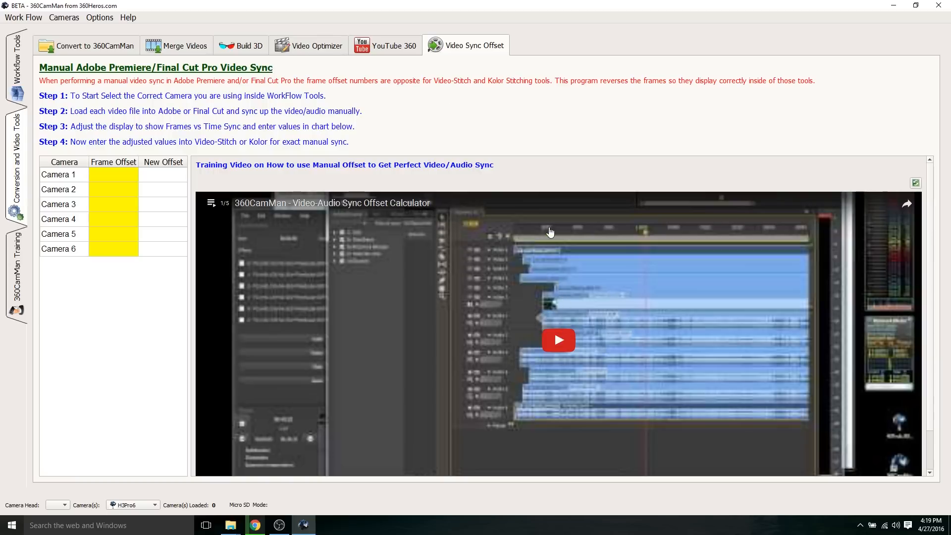
Enter frame offsets for the six cameras and recalculate their new sync offsets
click(112, 216)
click(113, 171)
text(56)
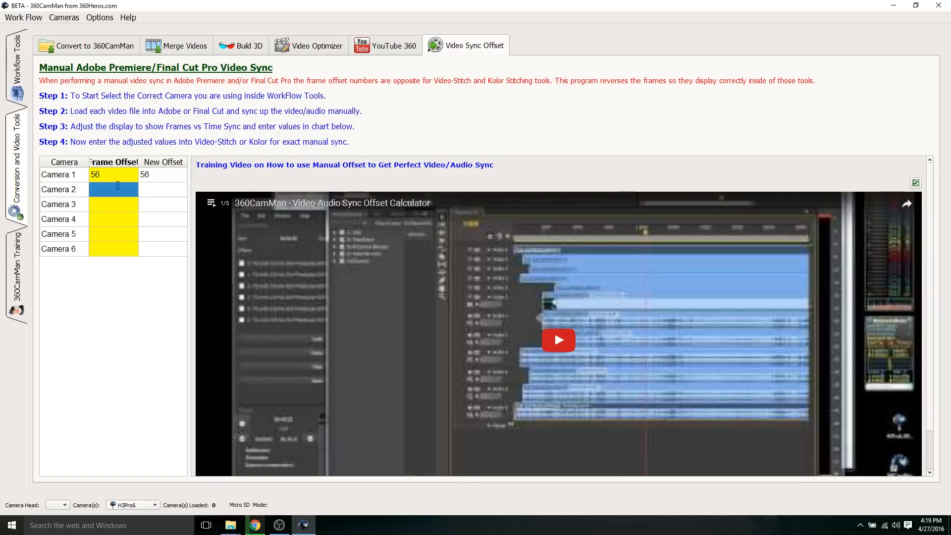
text(90)
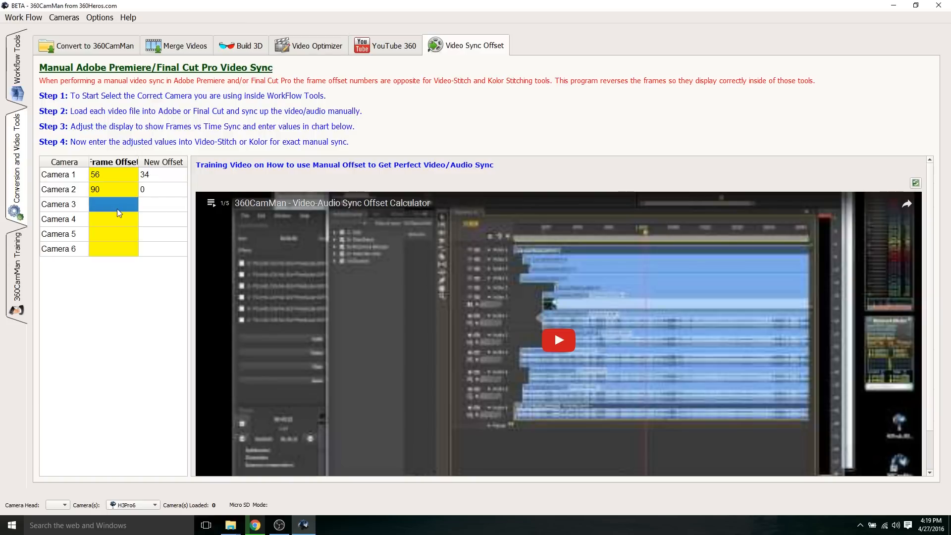
text(100)
click(103, 217)
text(500)
click(96, 231)
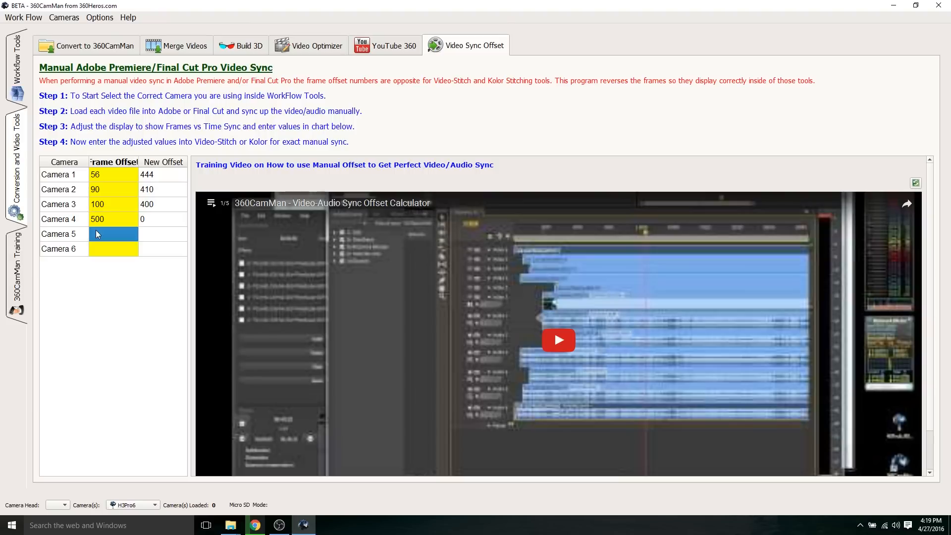
text(6000)
click(103, 253)
text(1)
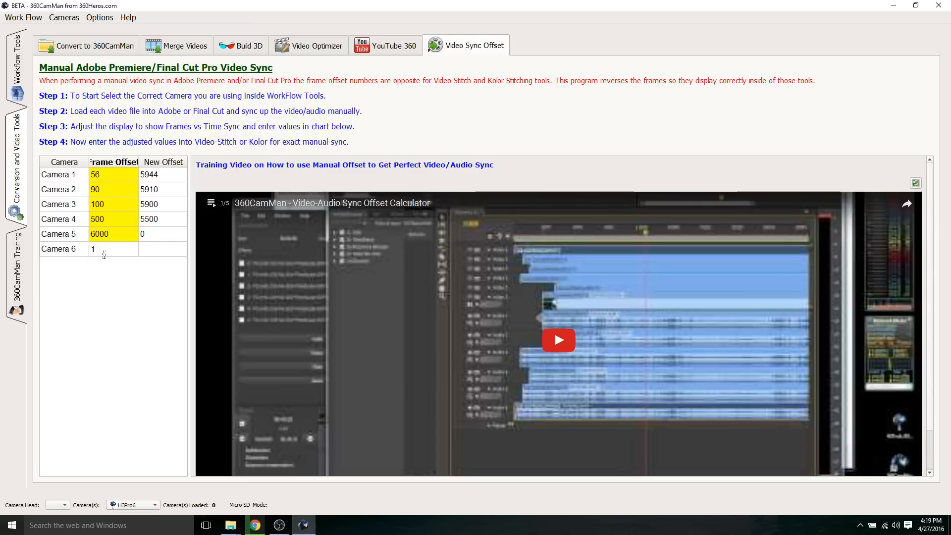
key(Return)
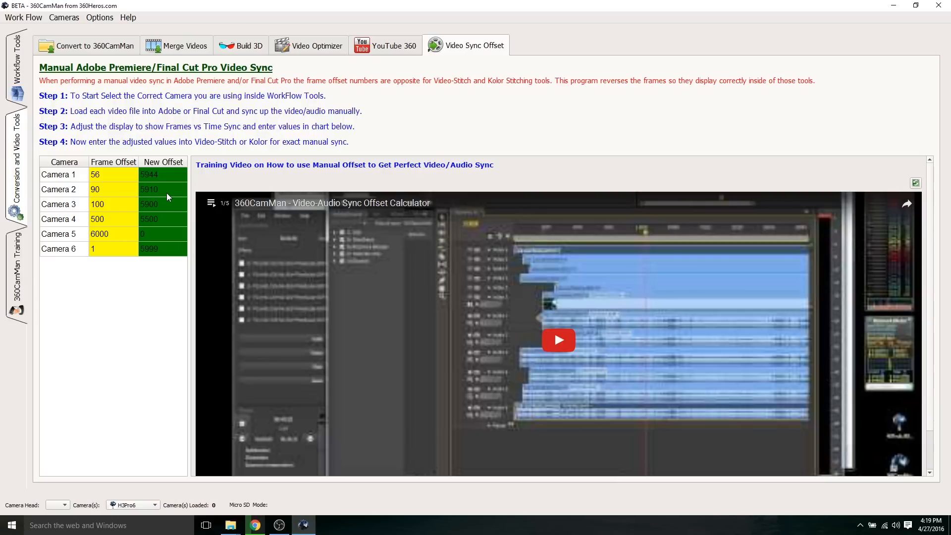
click(383, 50)
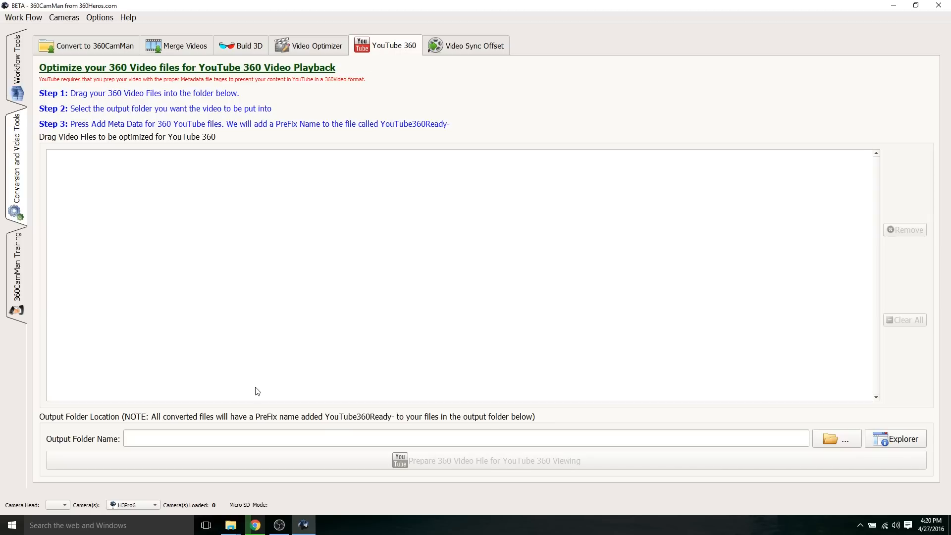
mouse_move(230, 525)
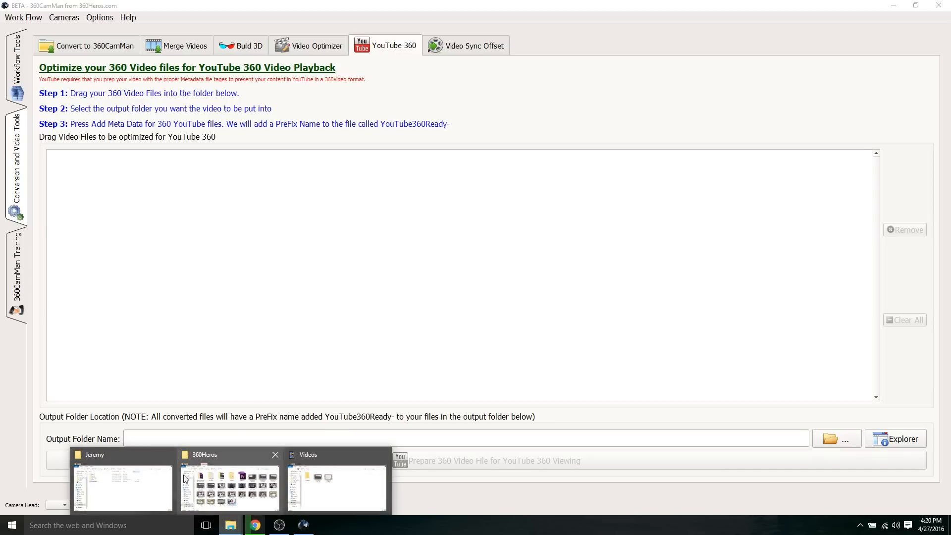
Drag Test4kExport.mp4 from the project folder into the YouTube 360 file list
click(148, 473)
mouse_move(522, 186)
mouse_down()
mouse_move(469, 185)
mouse_move(206, 235)
mouse_up()
click(210, 237)
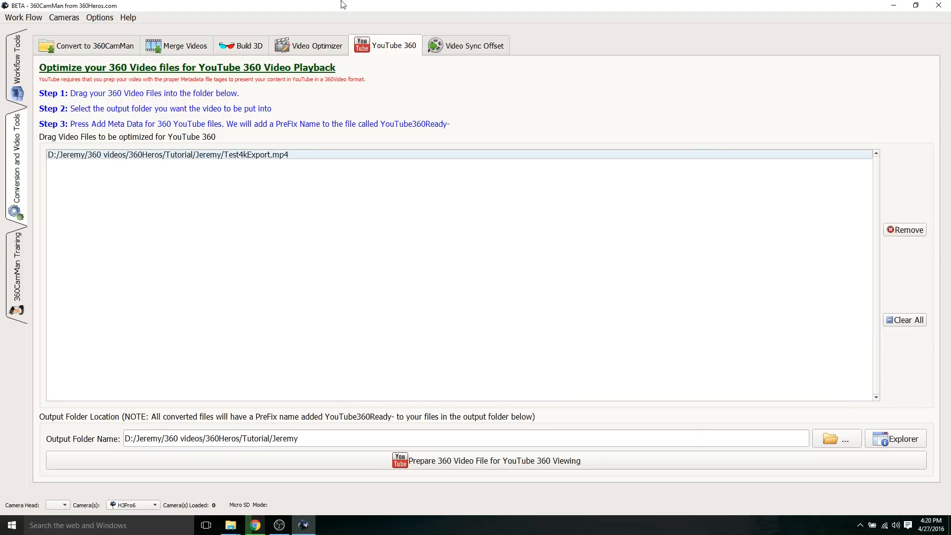
Add YouTube 360 metadata, producing YouTube360Ready-Test4kExport, and check it in Explorer
click(439, 465)
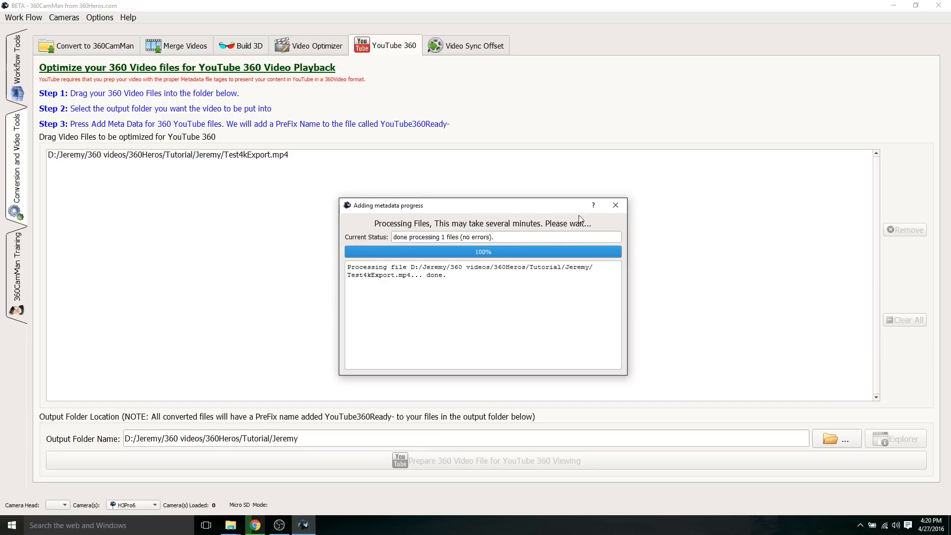
click(616, 205)
mouse_move(230, 525)
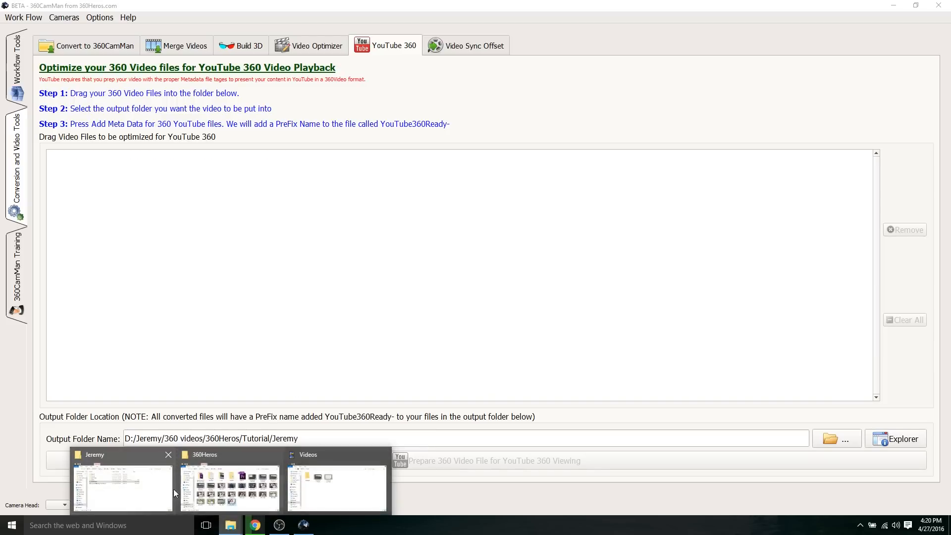
click(169, 489)
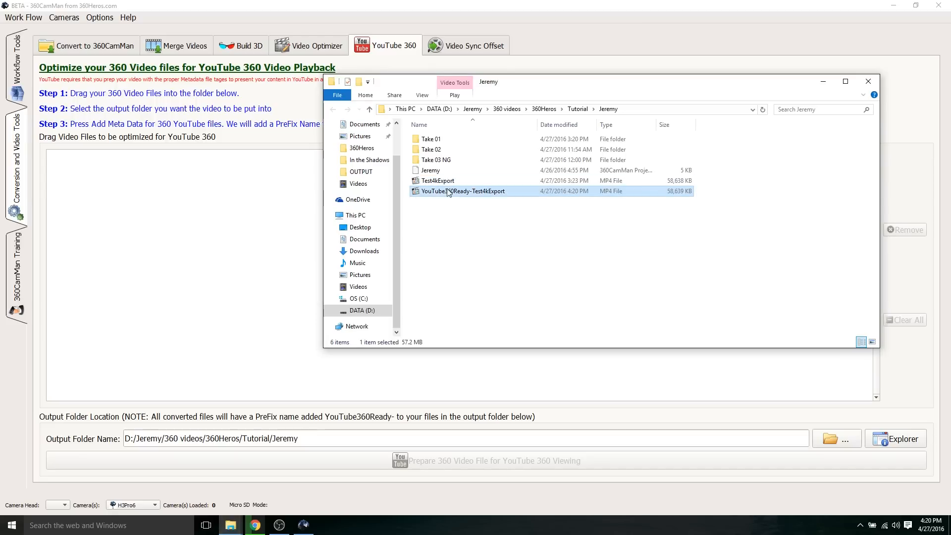